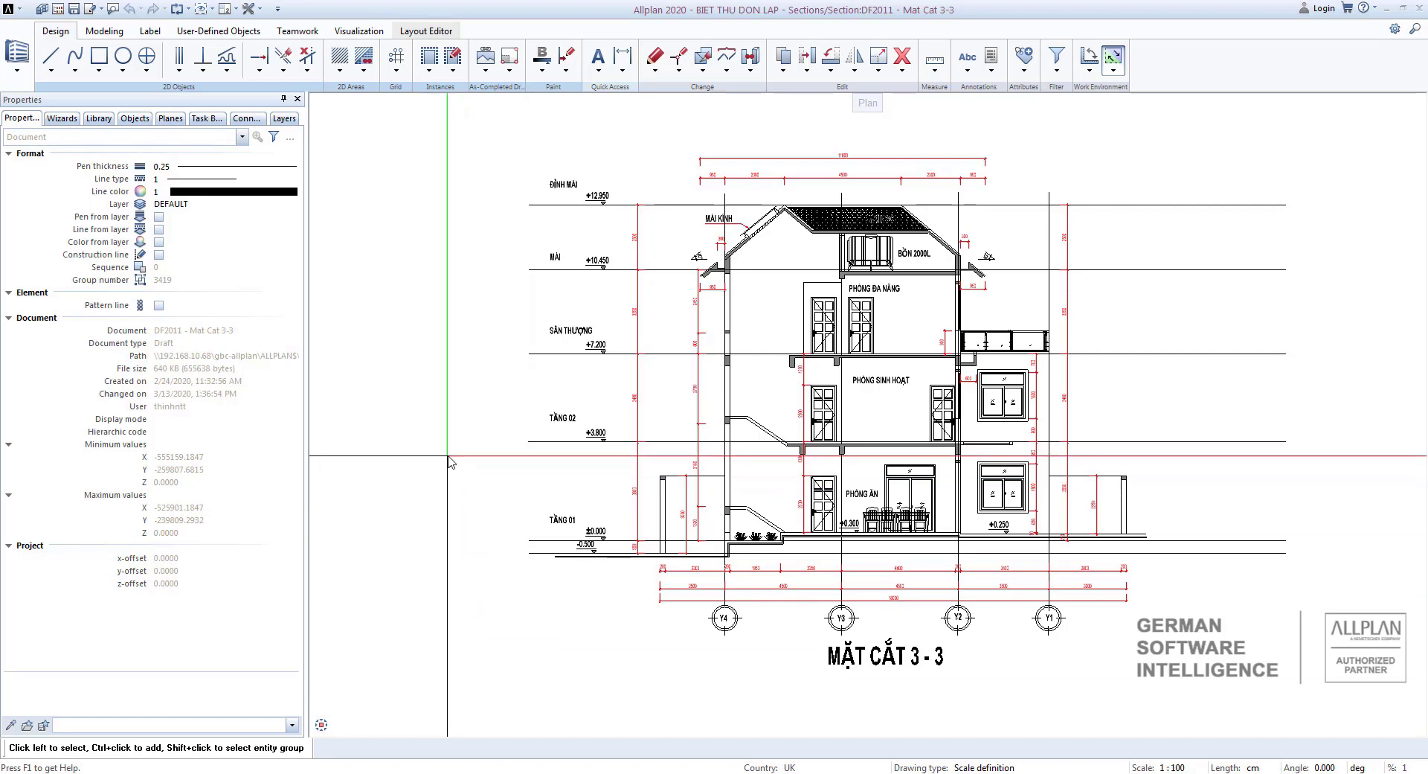
Step: Load drawing file 26 MB Tang 2 as a reference alongside the current section drawing Mat Cat 3-3
key(F2)
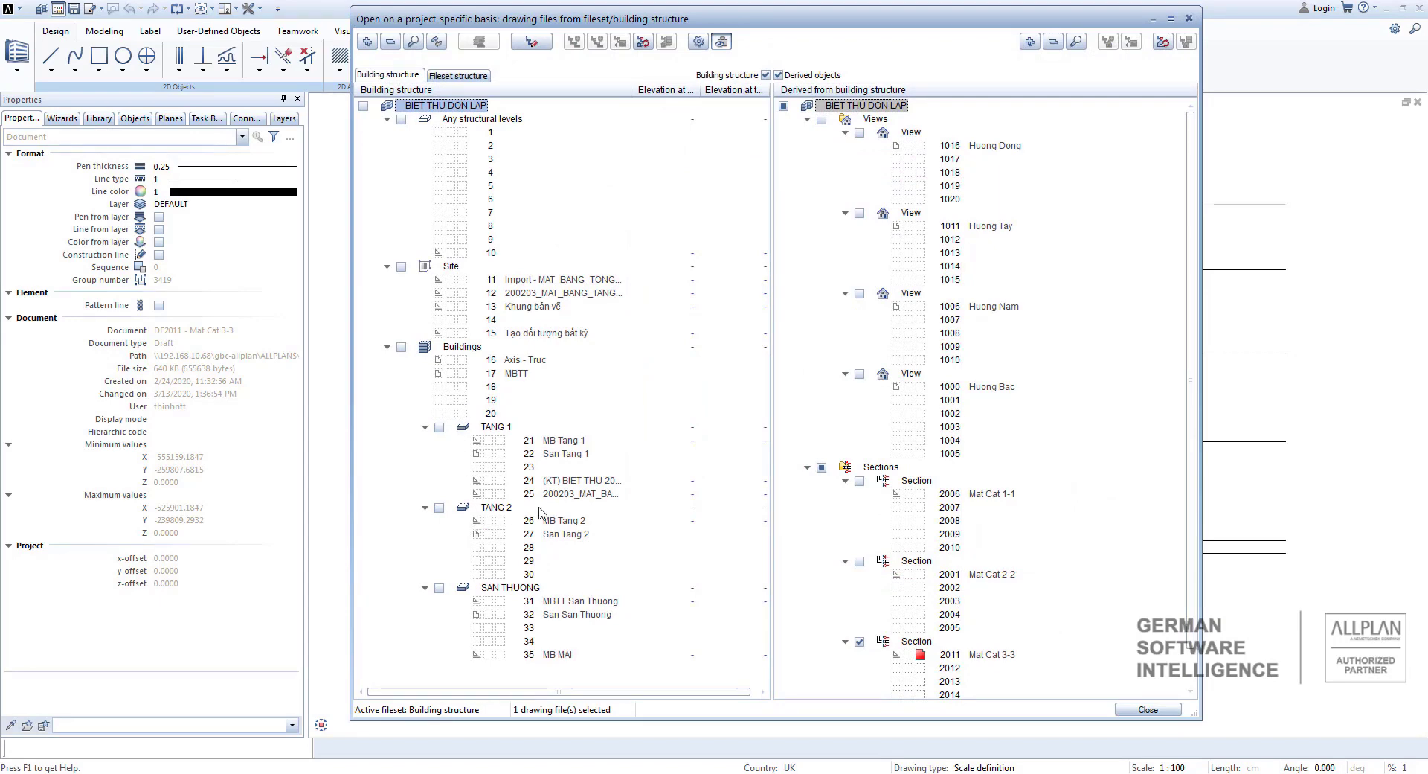
click(475, 520)
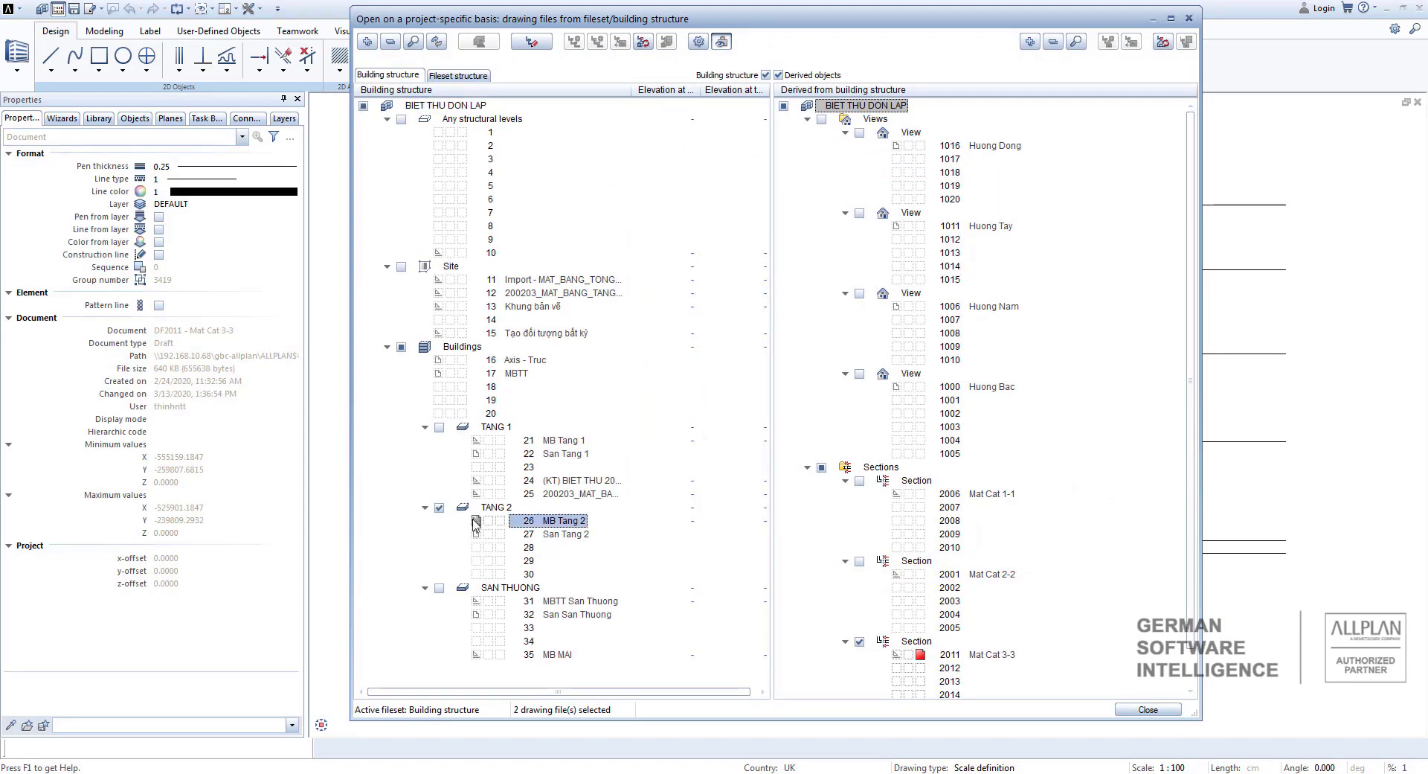
click(1140, 711)
Step: Examine the staircase between axes X2 and X3 on the second-floor plan, including its step numbering and dimensions
scroll(774, 380, down, 2)
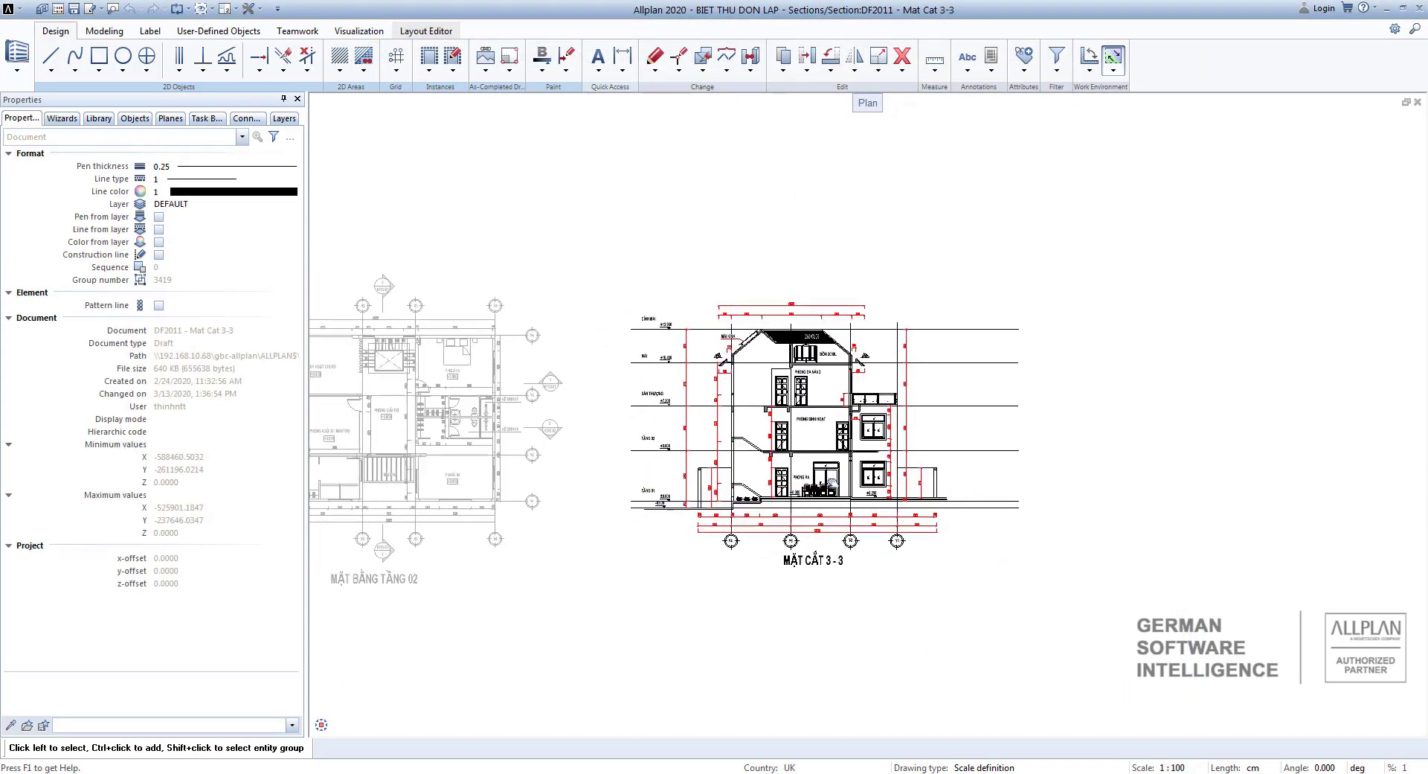
scroll(684, 253, up, 5)
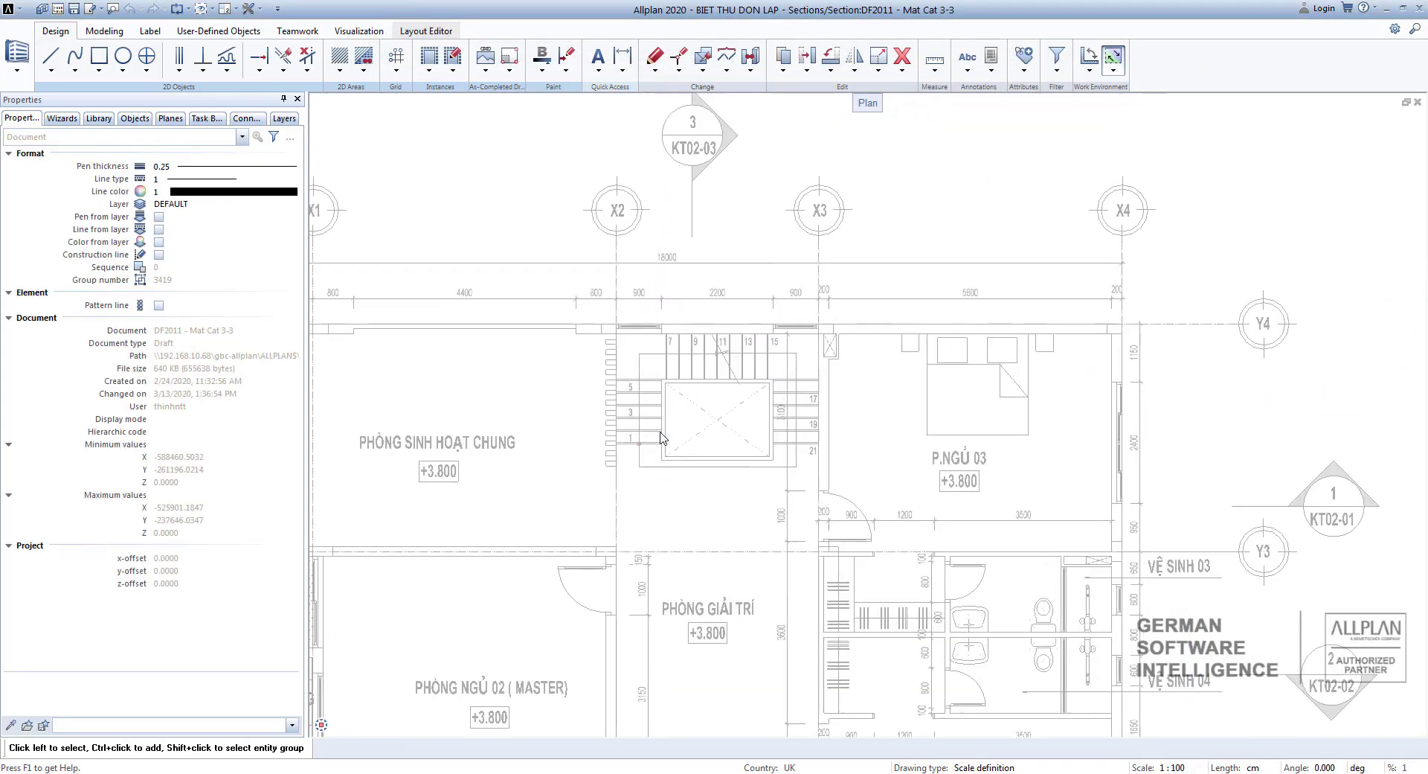
scroll(662, 437, up, 1)
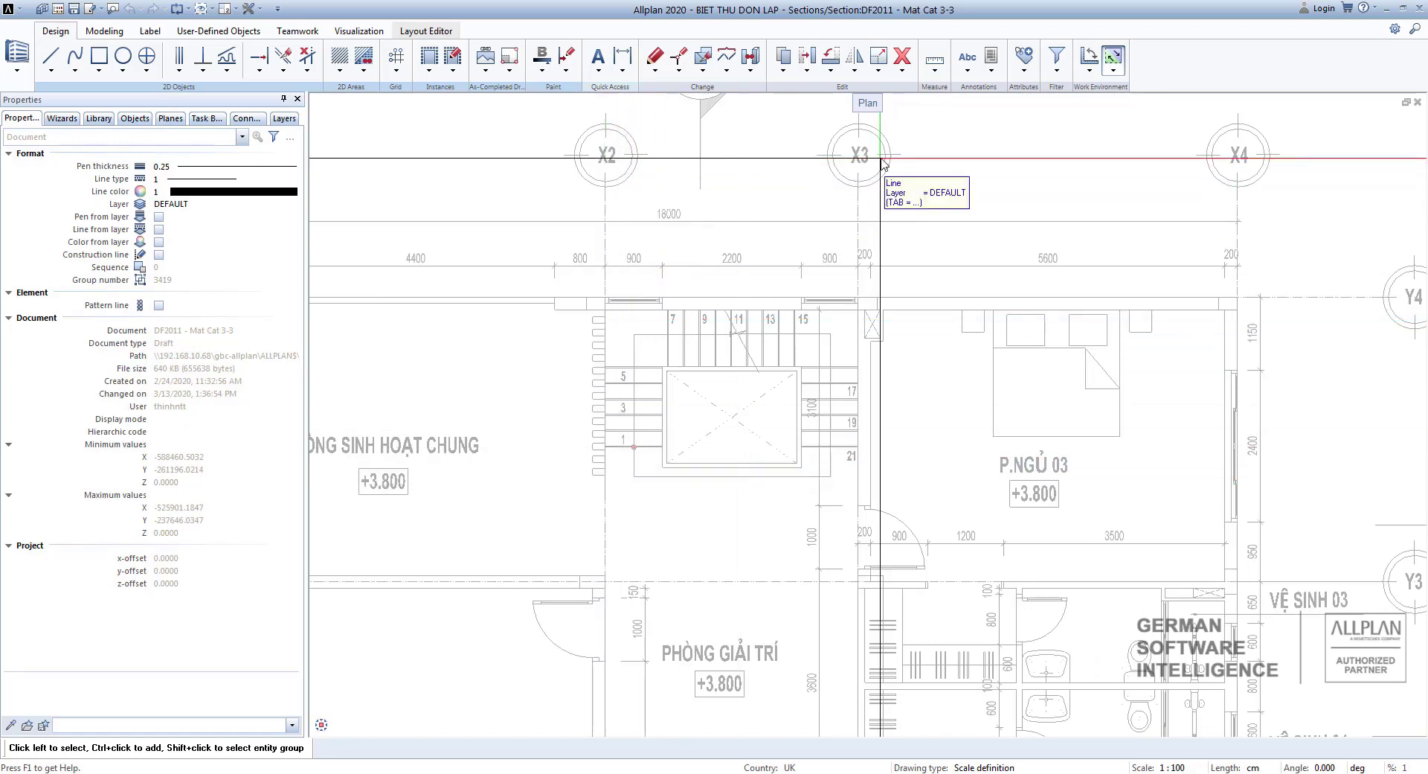
scroll(617, 446, up, 2)
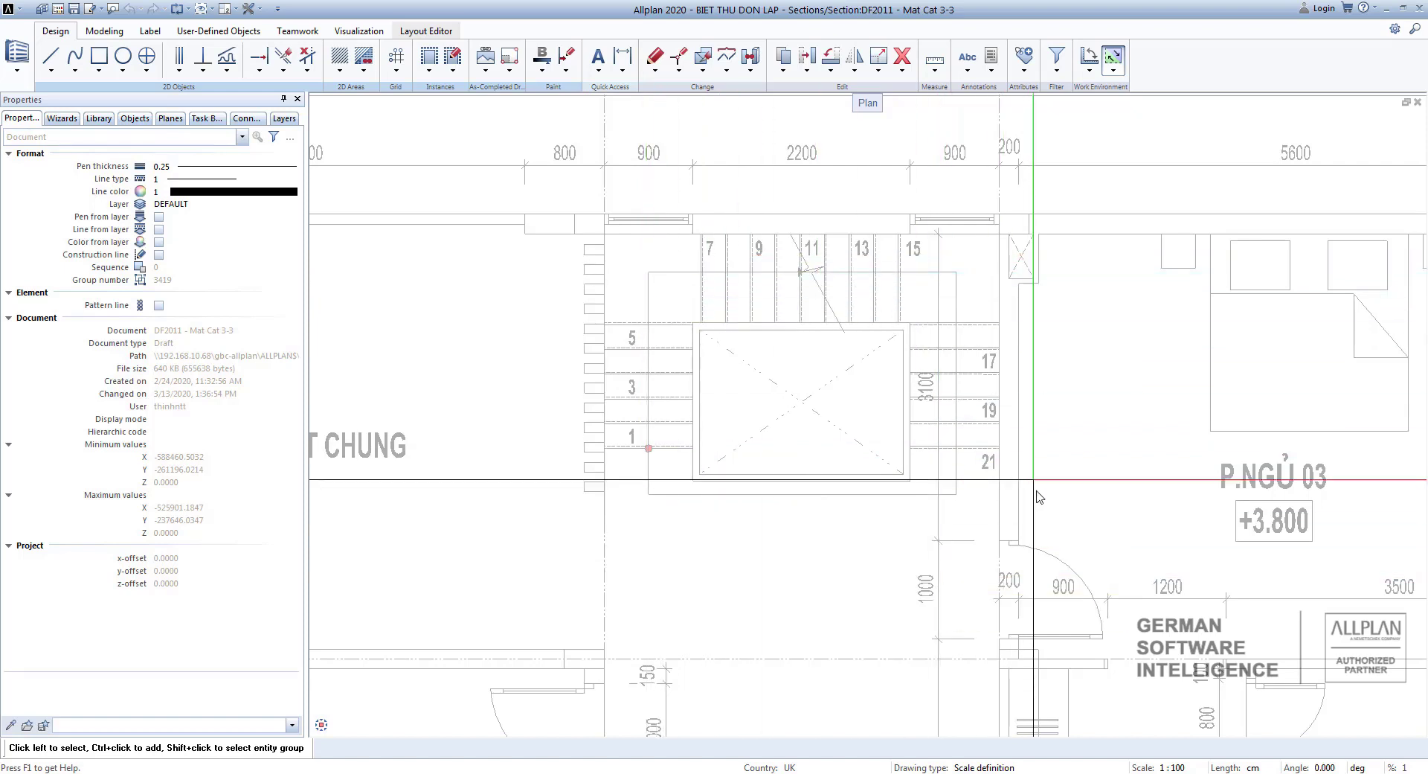
scroll(961, 513, down, 4)
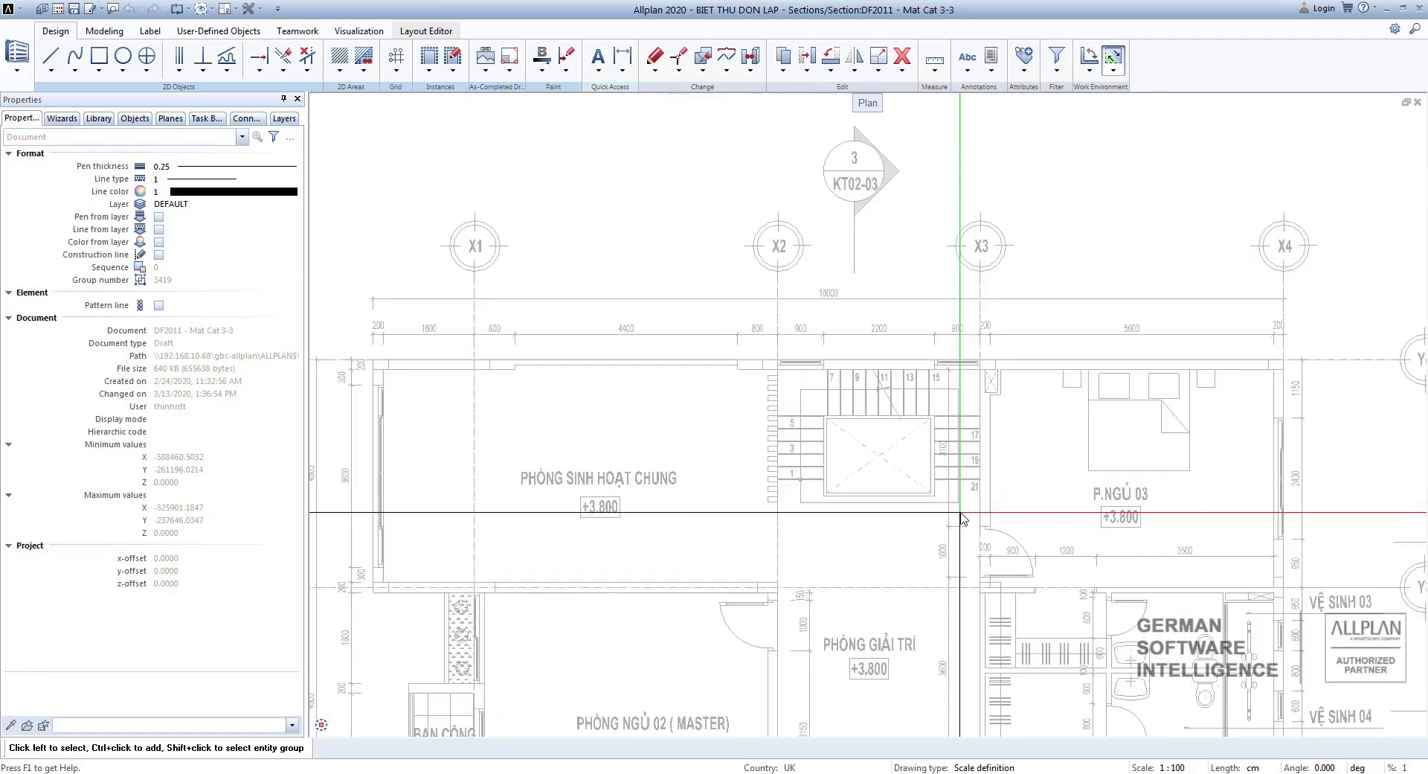
Step: Measure the sloping upper edge of the ground-floor stair flight in section 3-3, from its foot to the landing corner
mouse_move(1220, 502)
middle_down()
mouse_move(866, 421)
mouse_move(591, 315)
middle_up()
scroll(865, 421, down, 3)
middle_drag(843, 399, 612, 400)
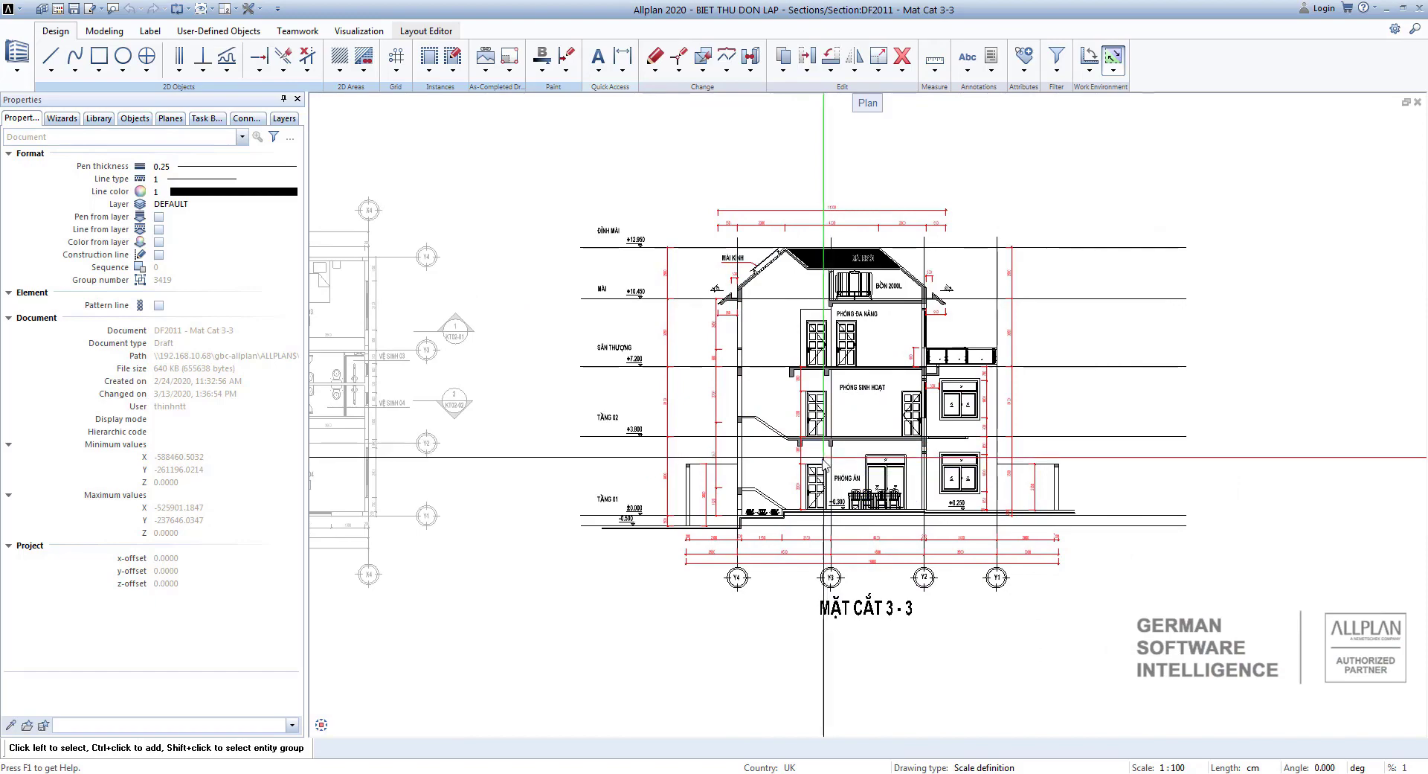
scroll(797, 493, up, 5)
mouse_move(762, 585)
middle_down()
mouse_move(834, 512)
mouse_move(773, 462)
middle_up()
scroll(763, 500, up, 4)
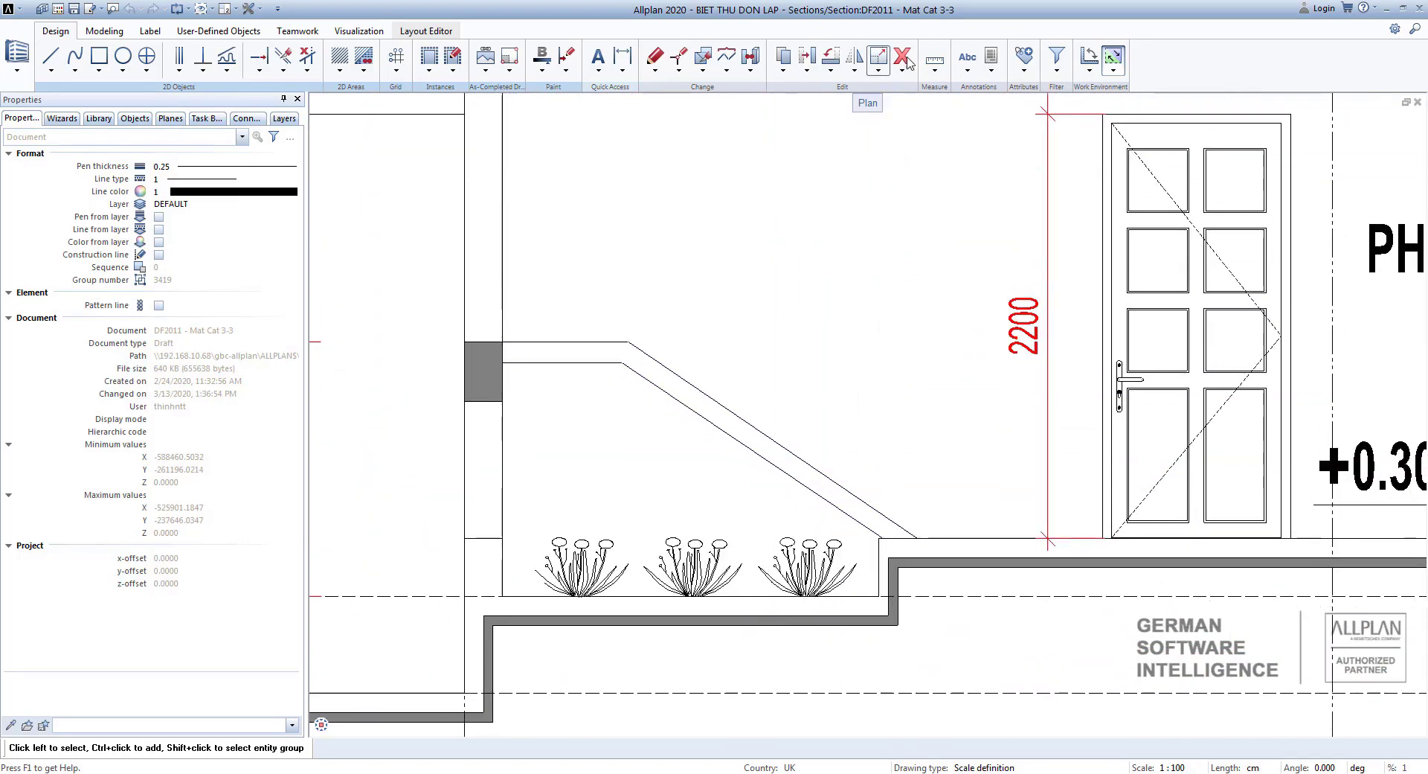
click(935, 79)
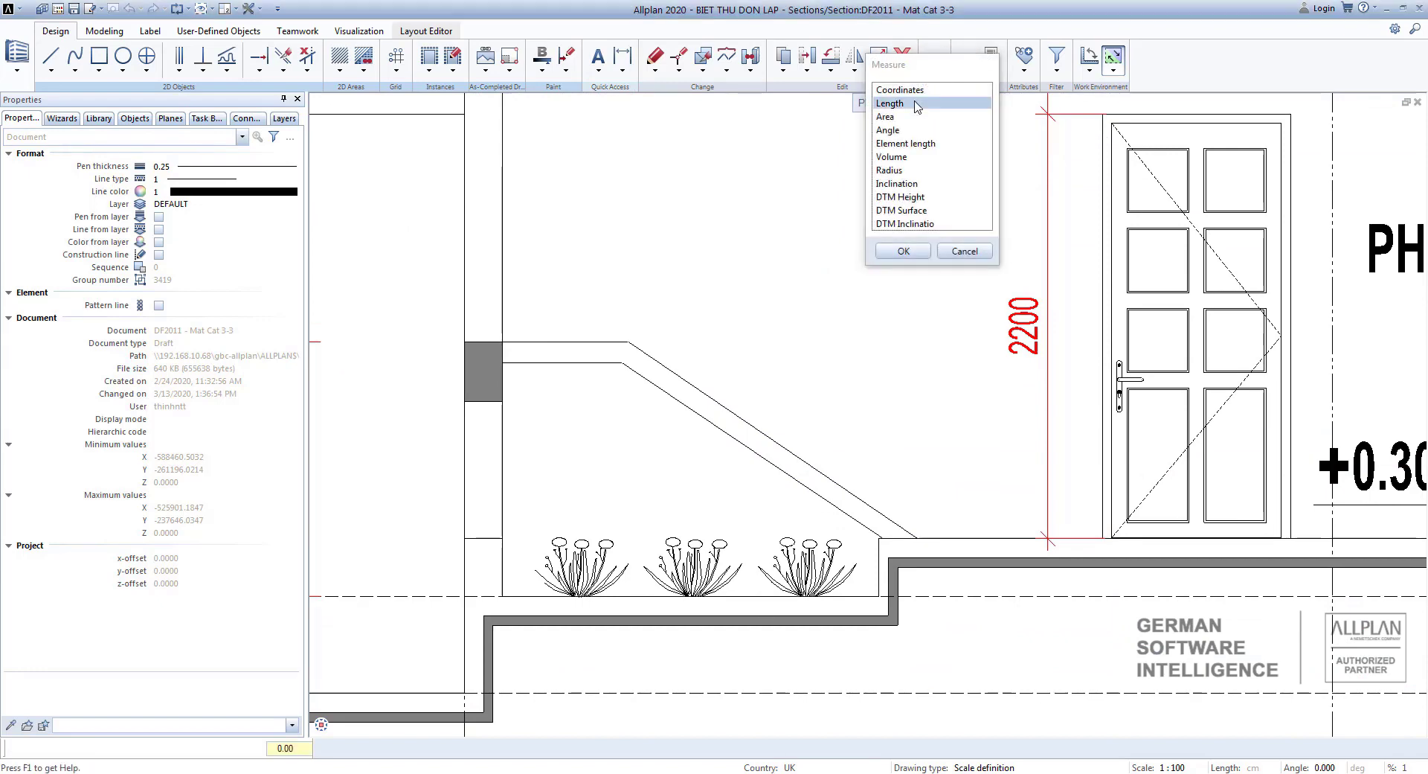
click(959, 105)
click(916, 539)
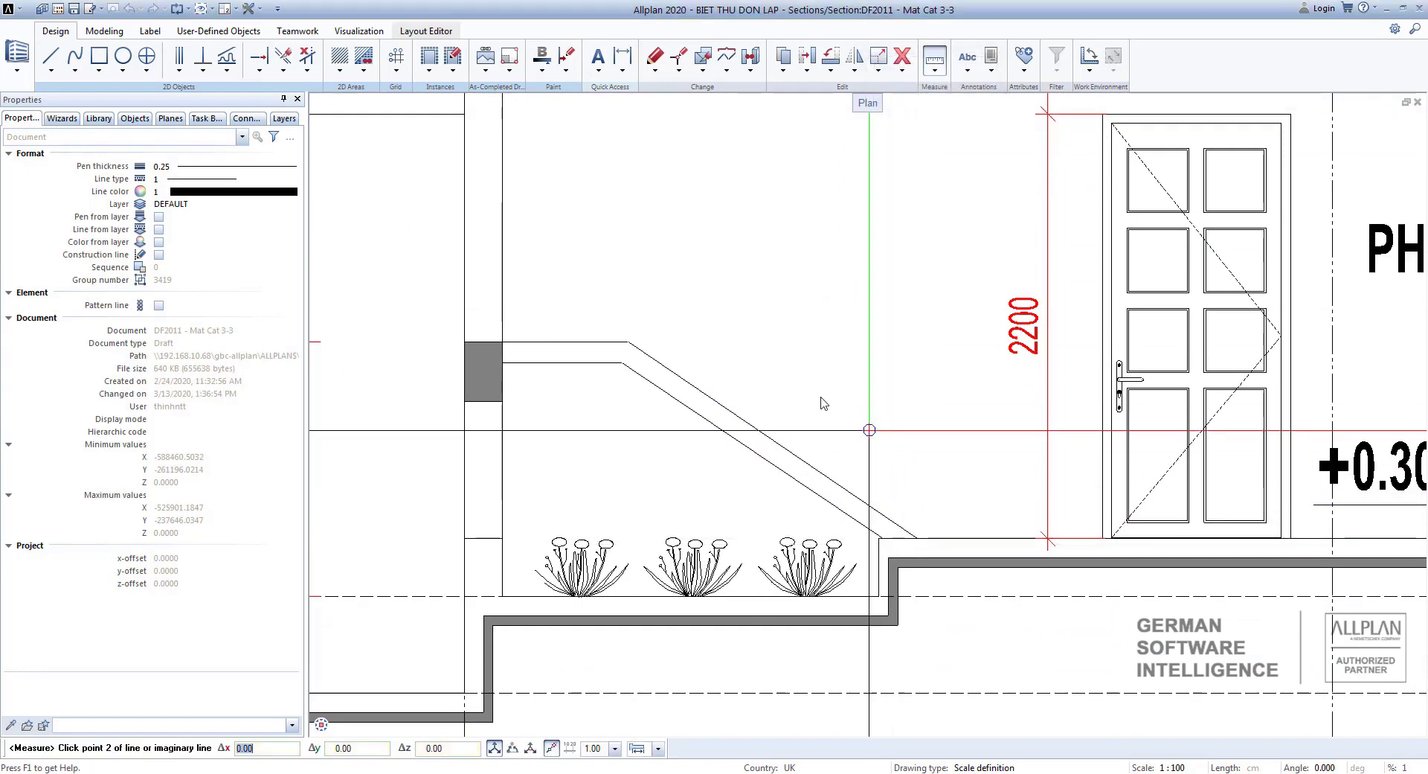
click(630, 344)
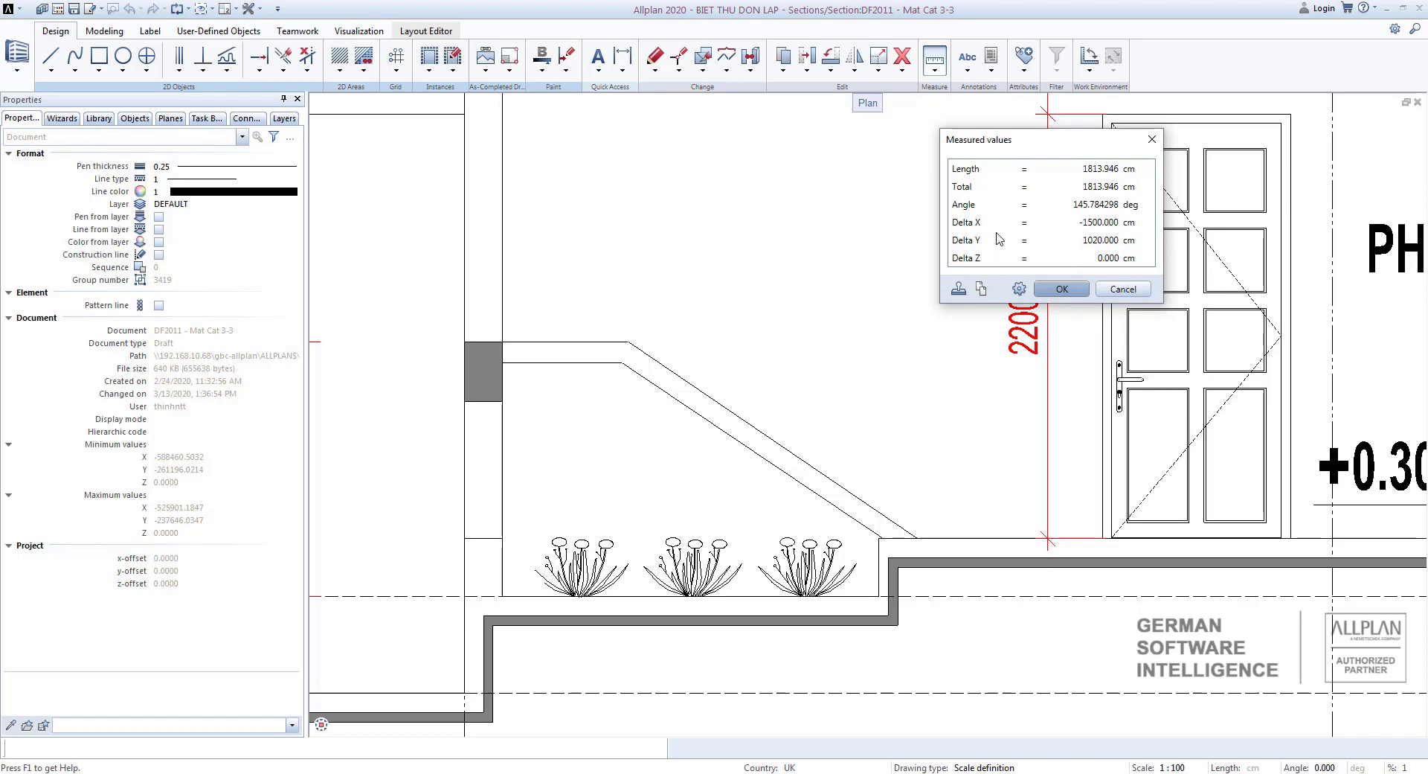
key(Escape)
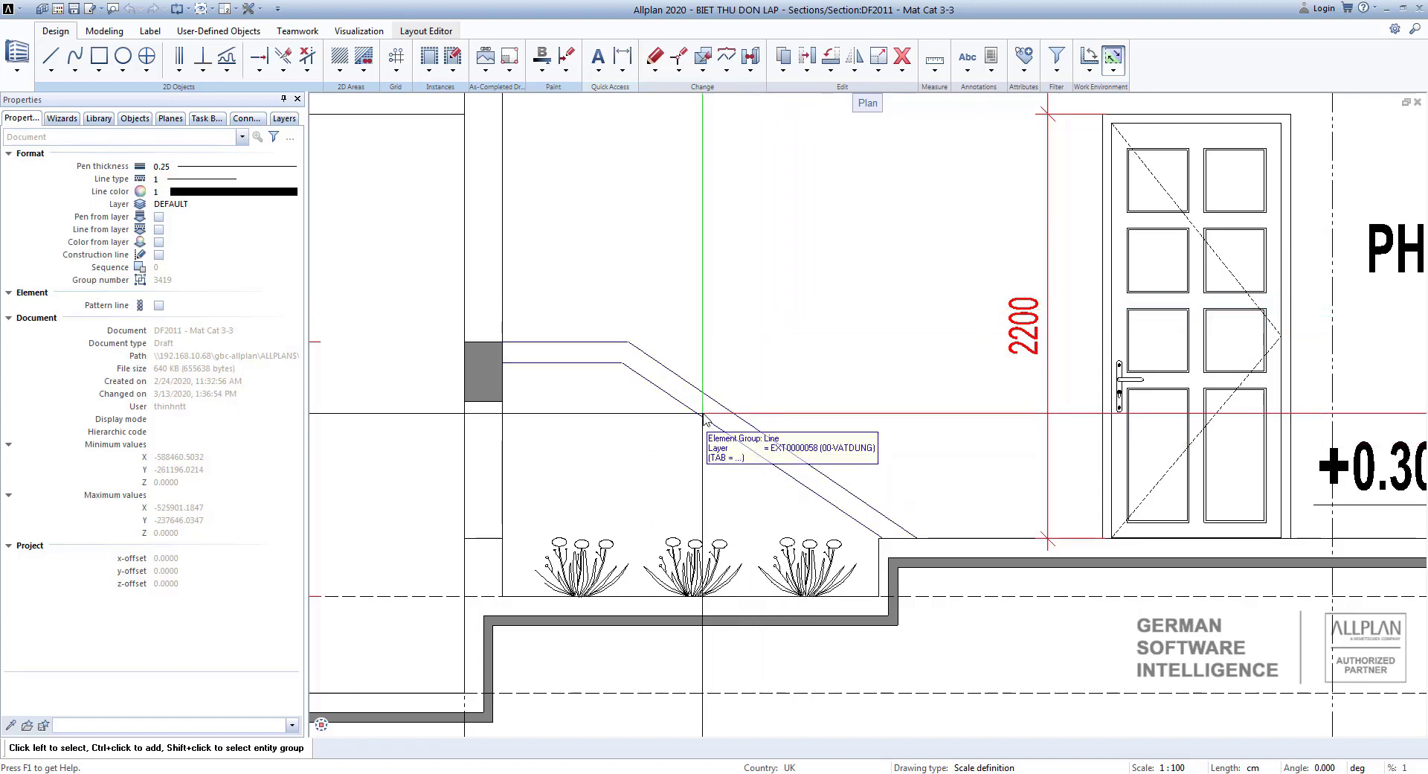
Step: Check the numbered steps around the stairwell on the second-floor plan against the measured flight
scroll(743, 381, down, 5)
middle_drag(742, 381, 1135, 367)
scroll(508, 234, up, 5)
middle_drag(508, 234, 609, 379)
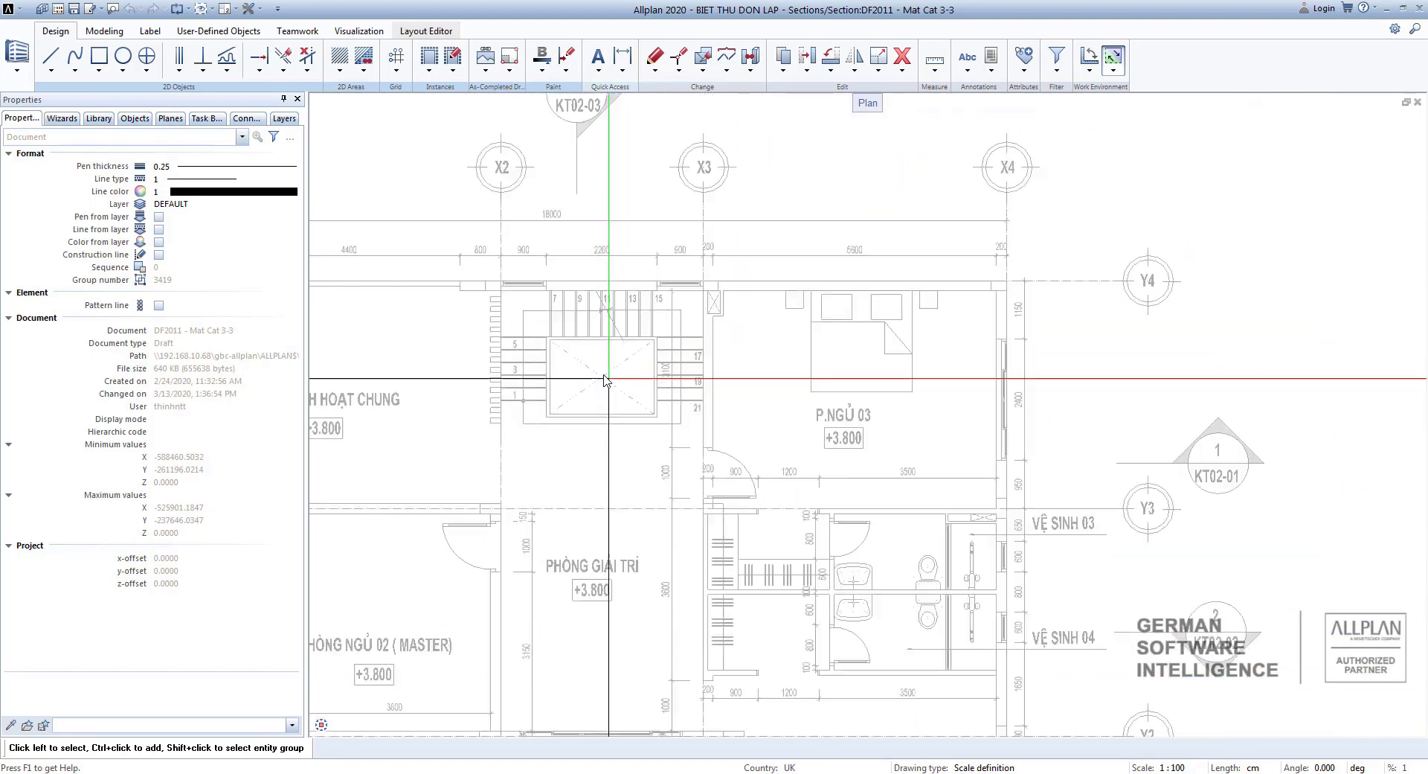
scroll(550, 327, up, 4)
scroll(548, 338, down, 1)
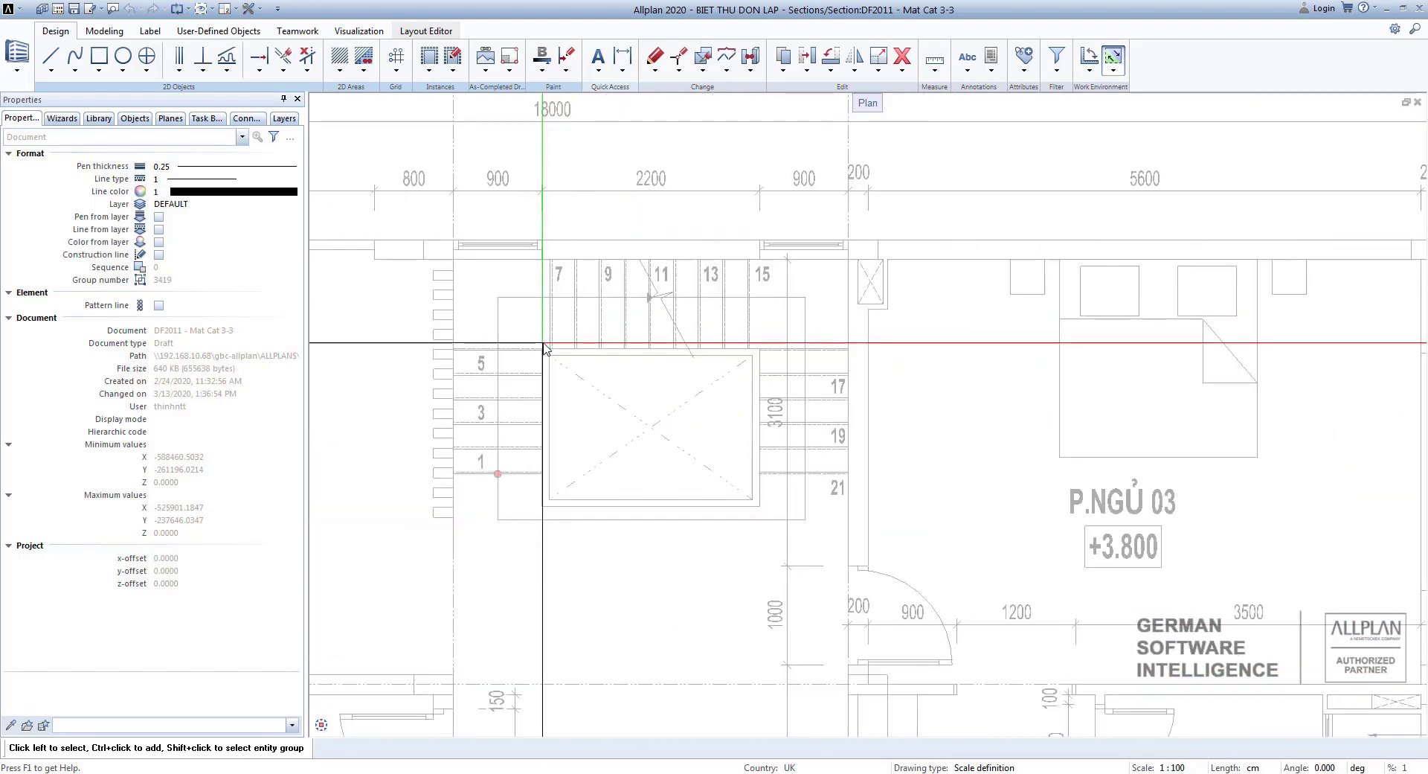
scroll(543, 339, down, 3)
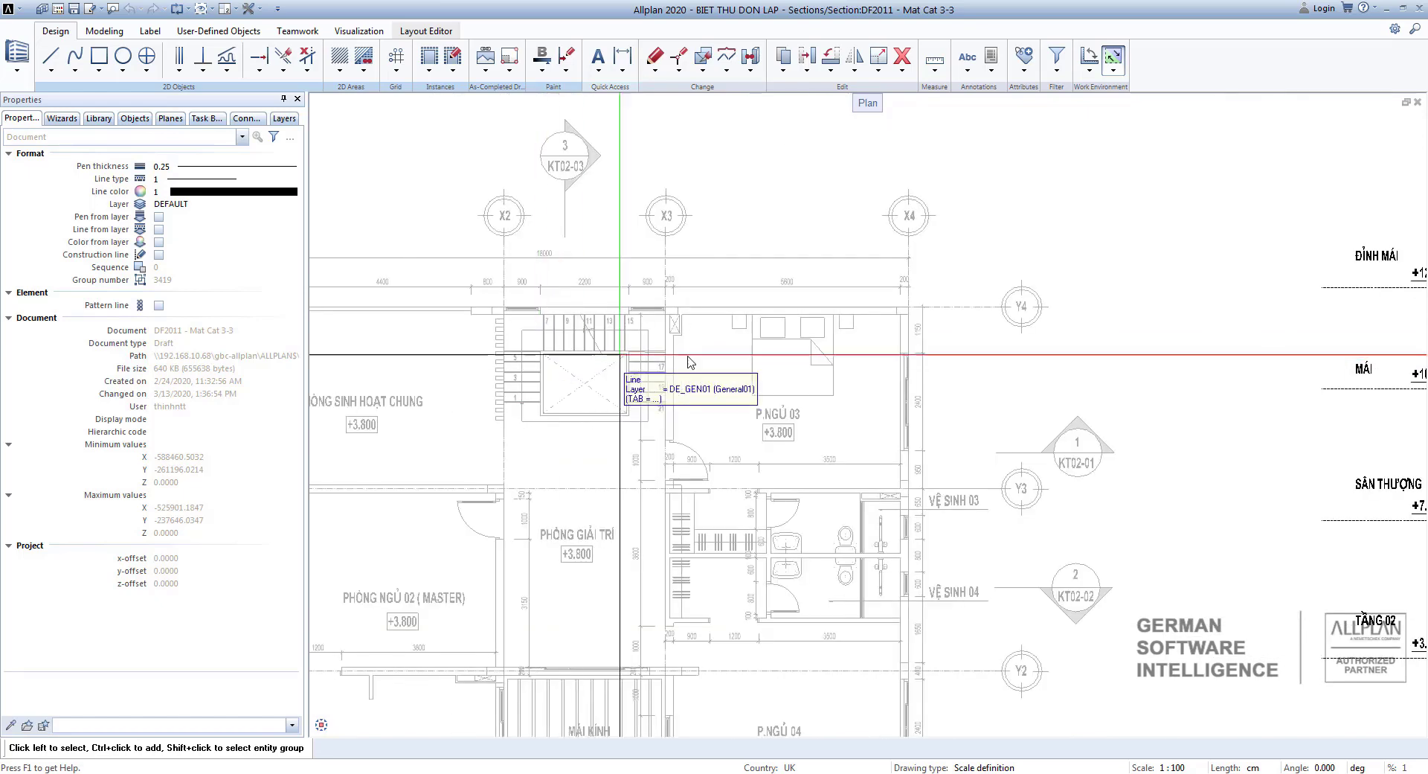
Step: Start a line at the foot of the lower flight in the section and draw the first step with riser 170 and tread 250
scroll(686, 360, down, 1)
middle_drag(878, 408, 504, 300)
scroll(863, 513, up, 5)
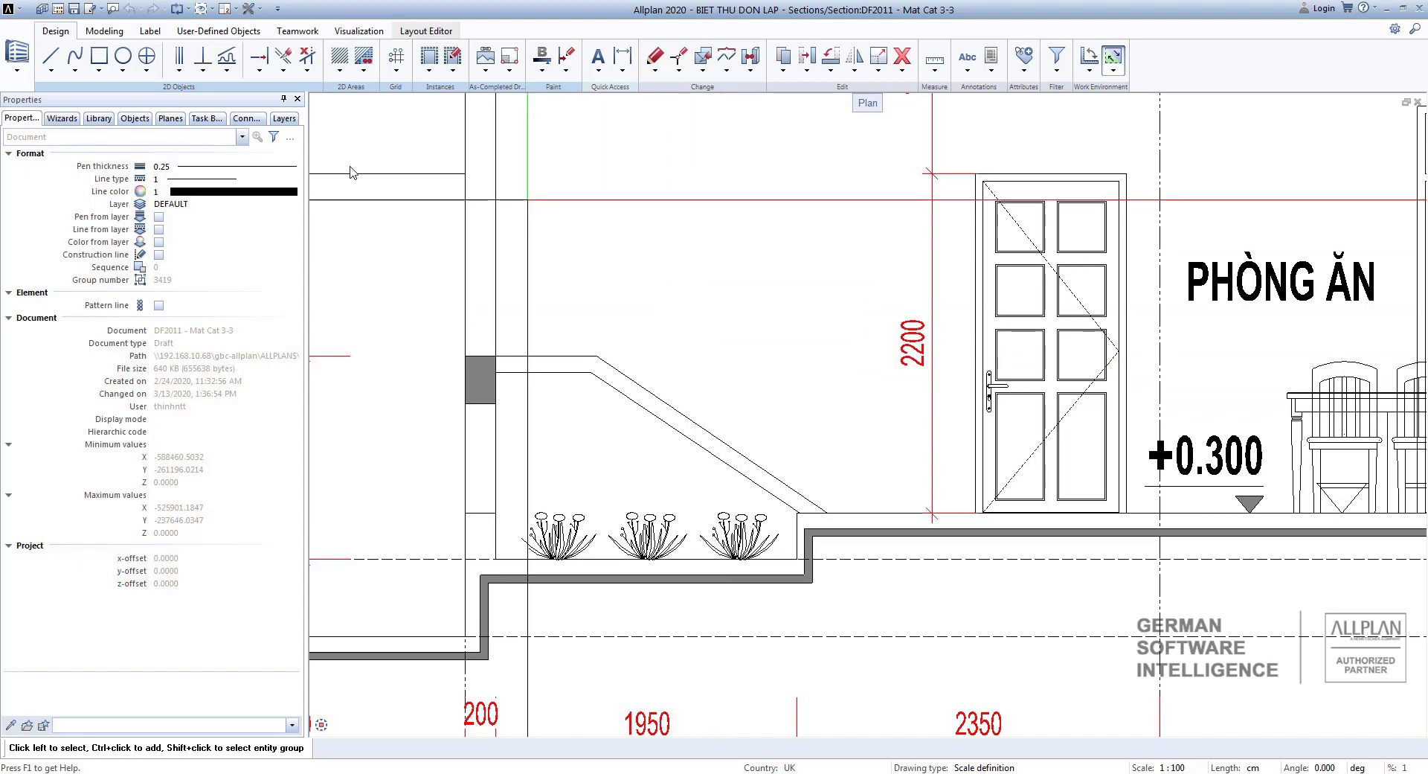
click(51, 69)
click(69, 84)
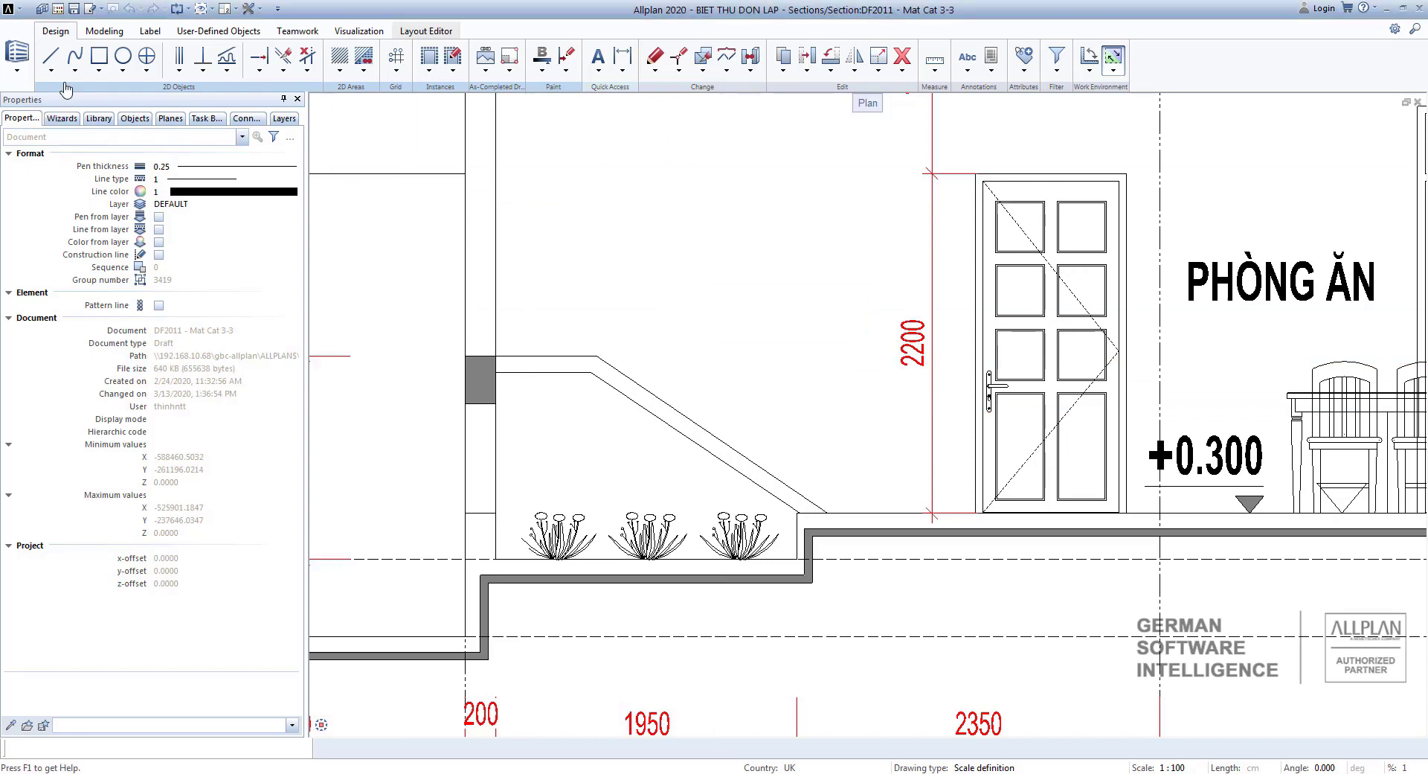
scroll(851, 504, up, 3)
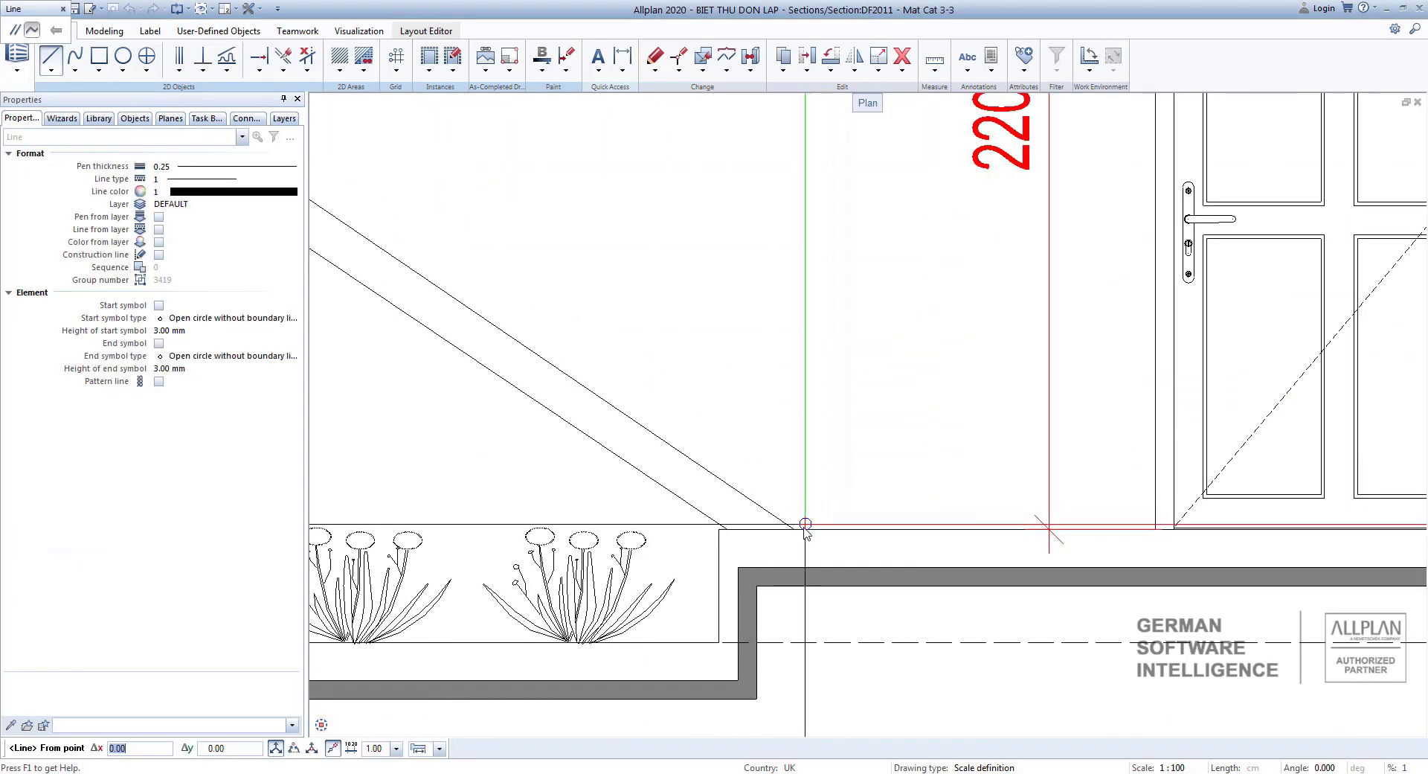
click(795, 529)
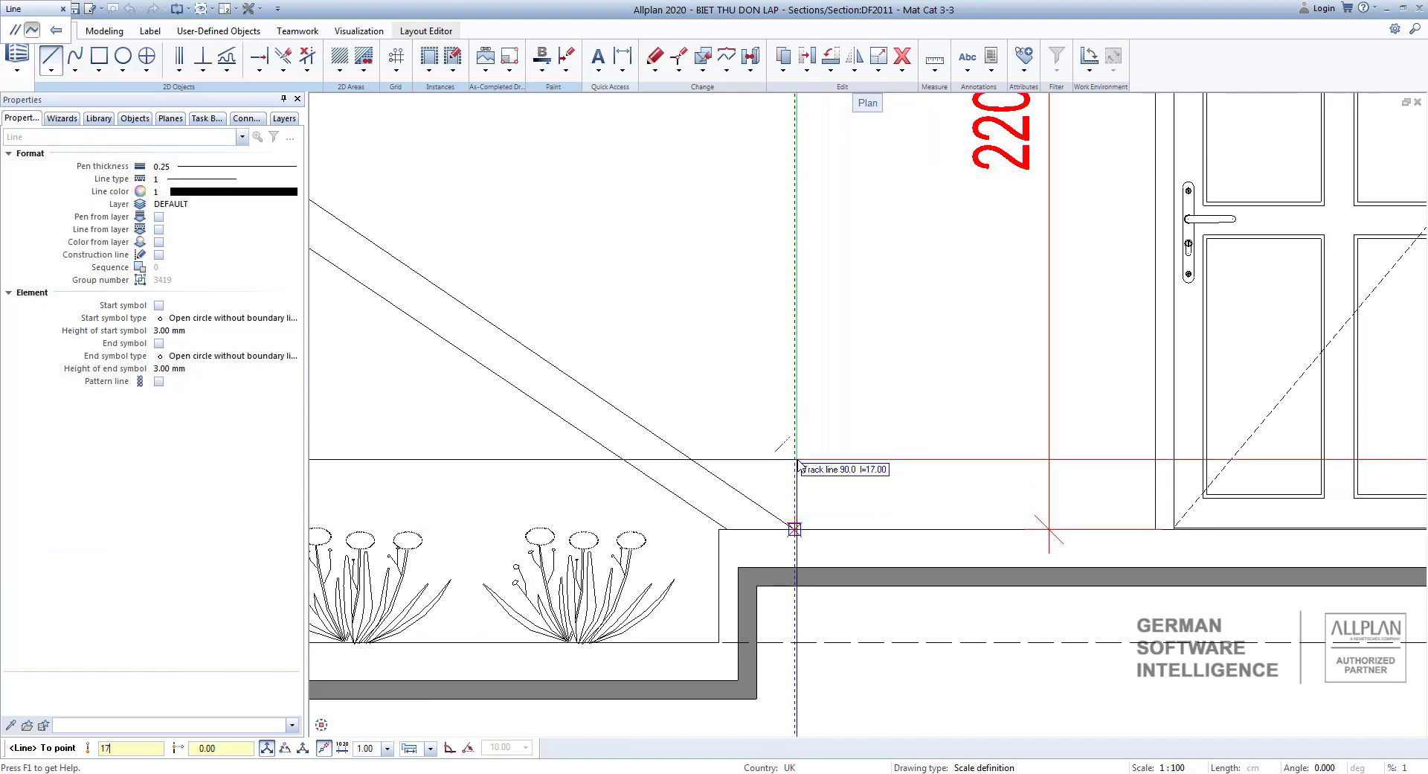
key(Return)
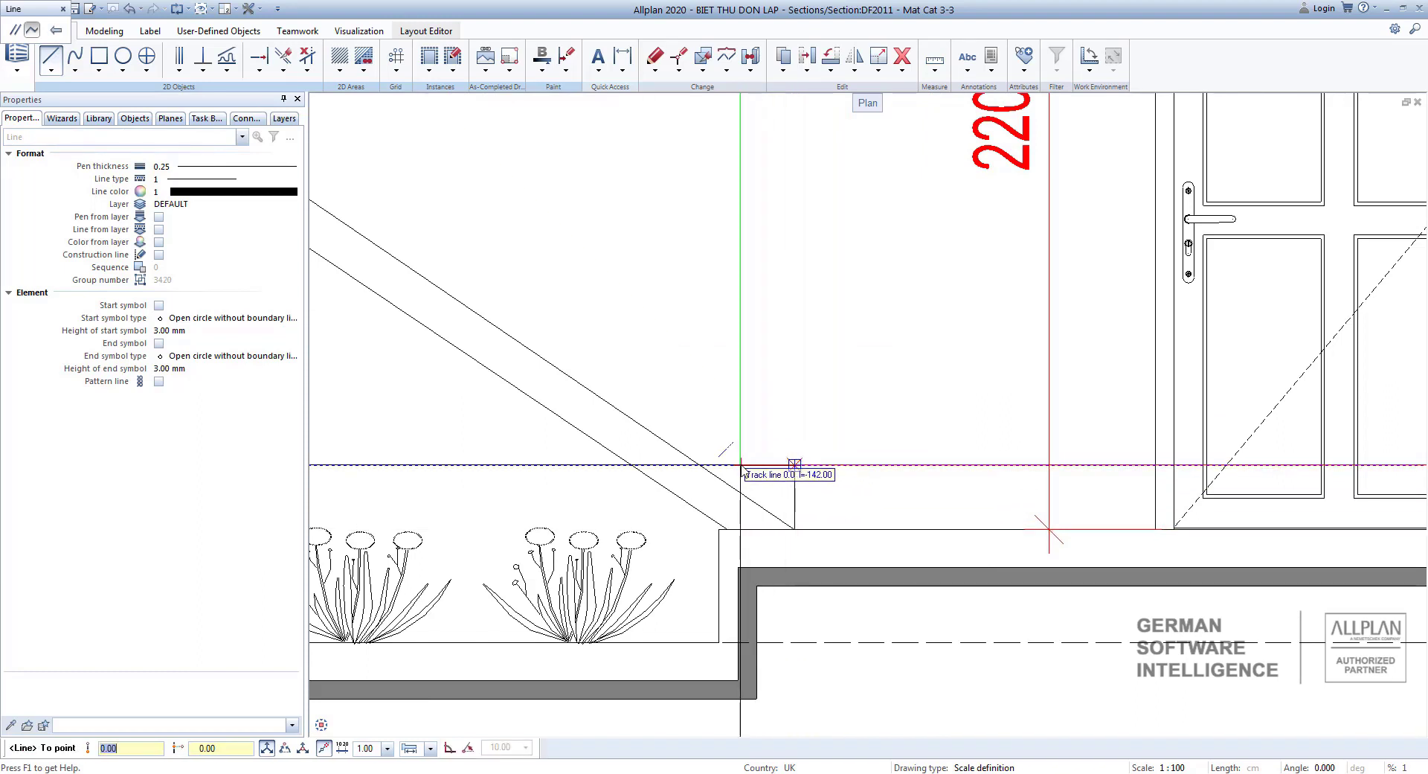
text(250)
key(Return)
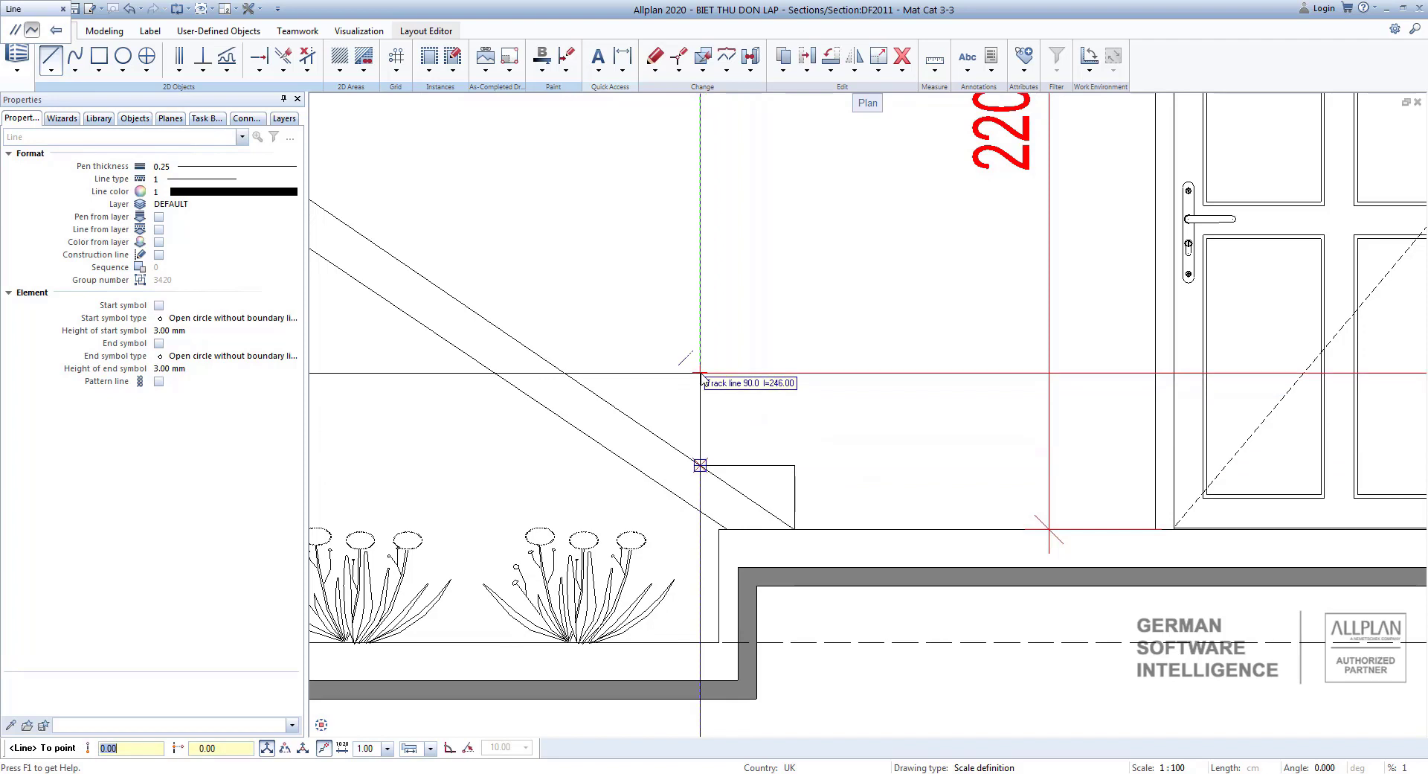
Step: Continue the stair profile up the slope with the second and third steps, each with riser 170 and tread 250
text(170)
key(Return)
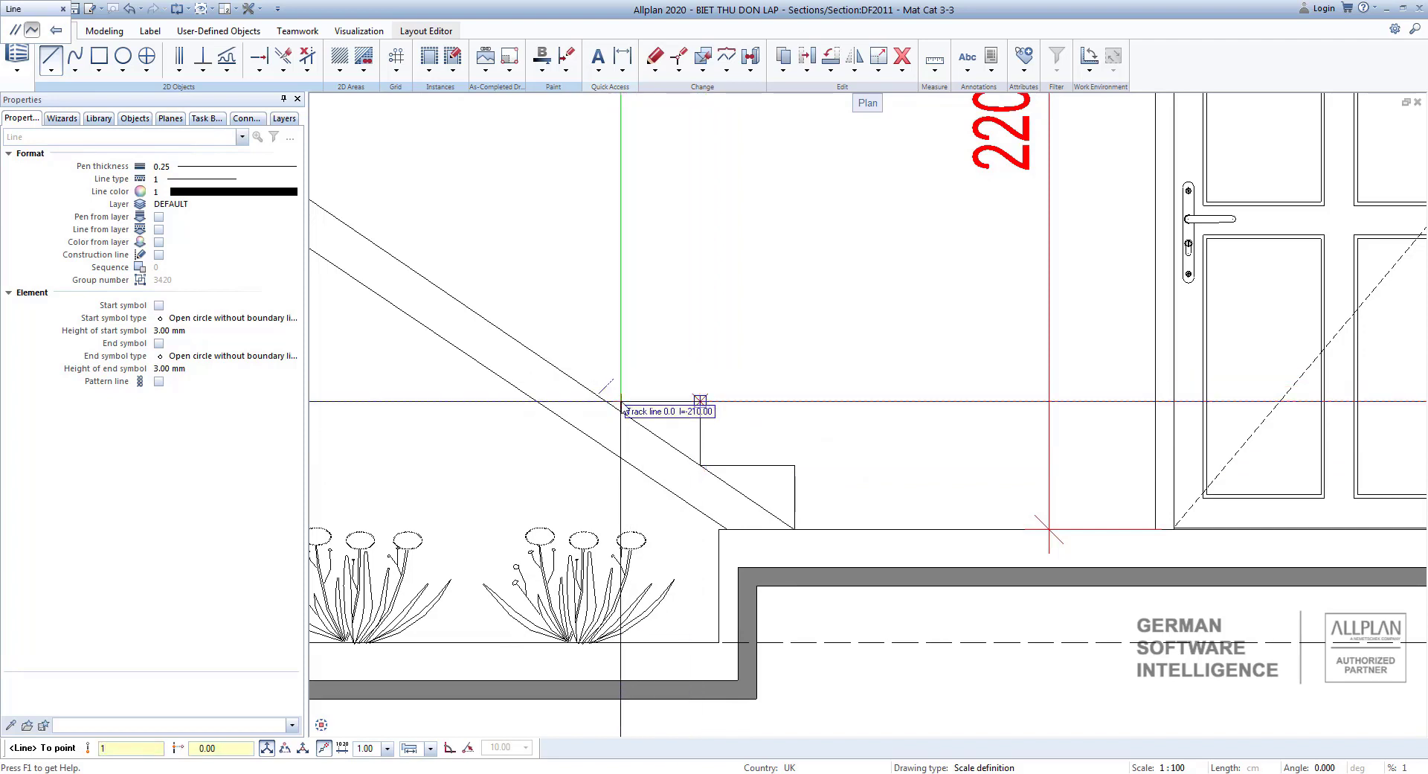
text(250)
key(Return)
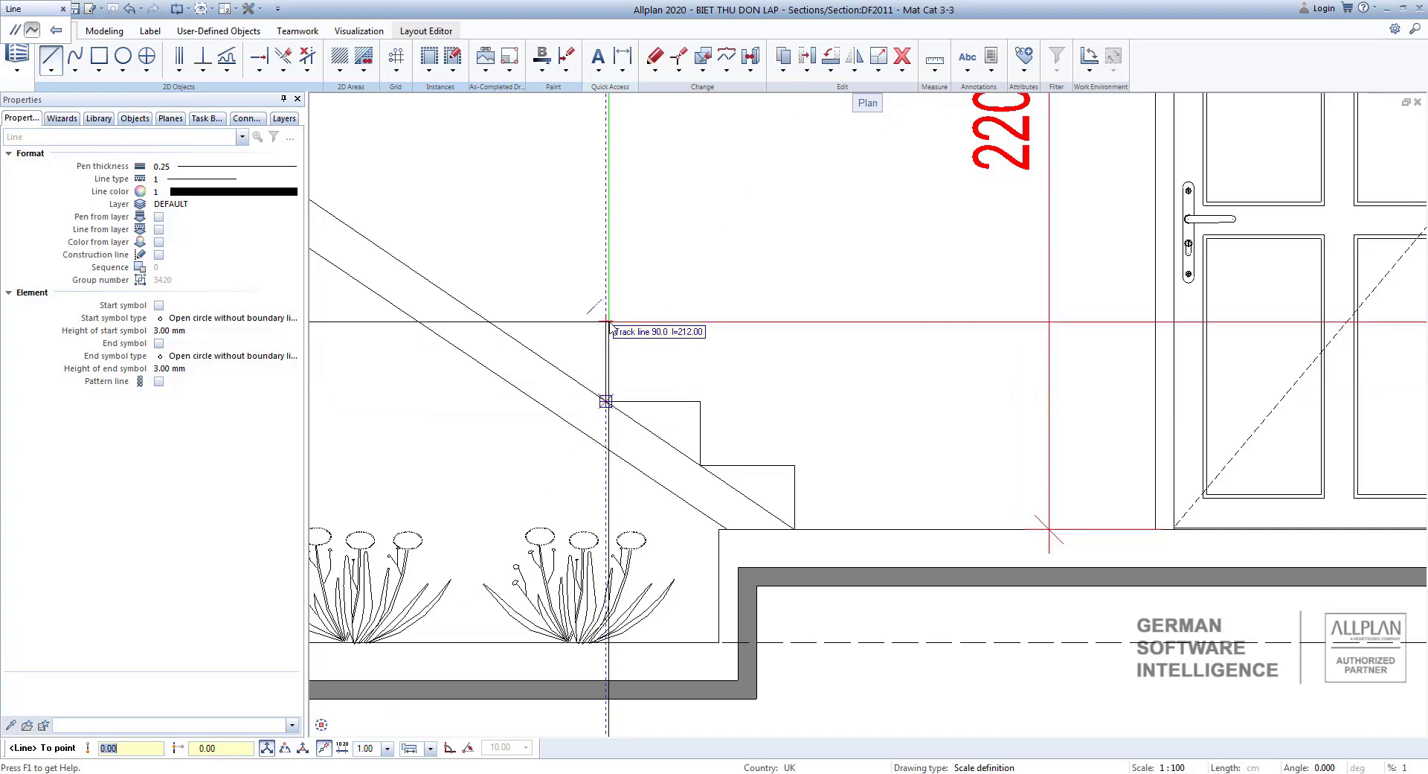
text(177.0)
key(Return)
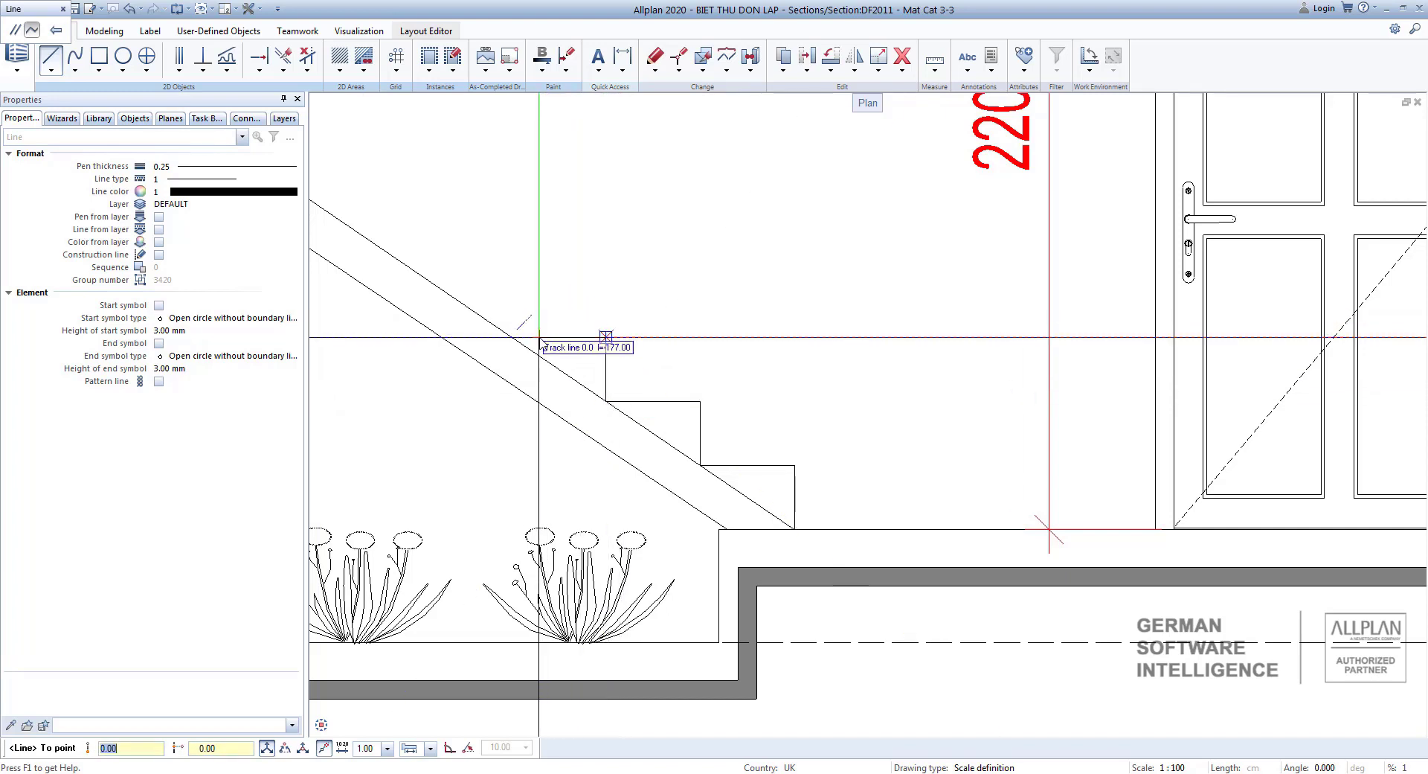
text(250)
key(Return)
Step: Add the fourth and fifth steps to the lower flight's profile, using riser 170 and tread 250 for each
text(1)
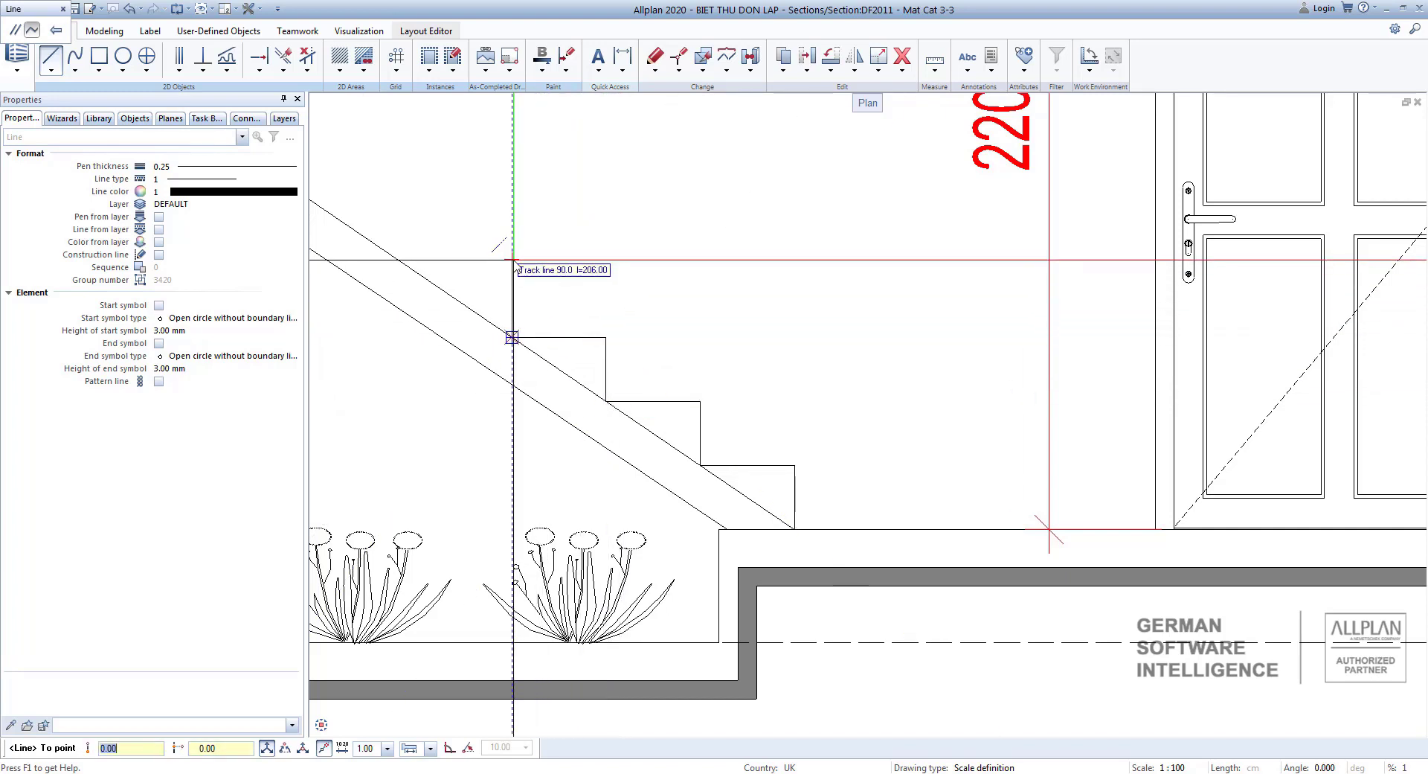
text(70)
key(Return)
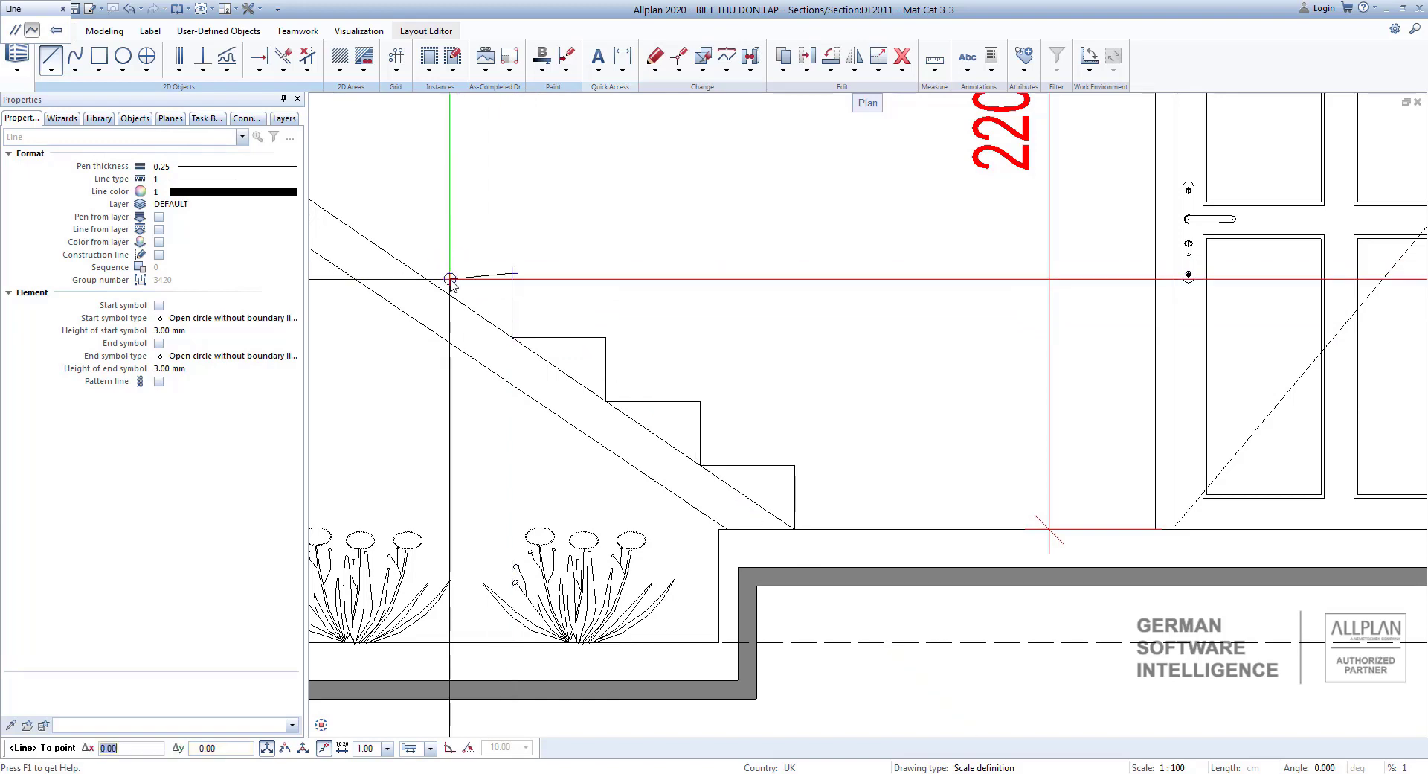
text(250)
key(Return)
middle_drag(427, 271, 779, 292)
text(170)
key(Return)
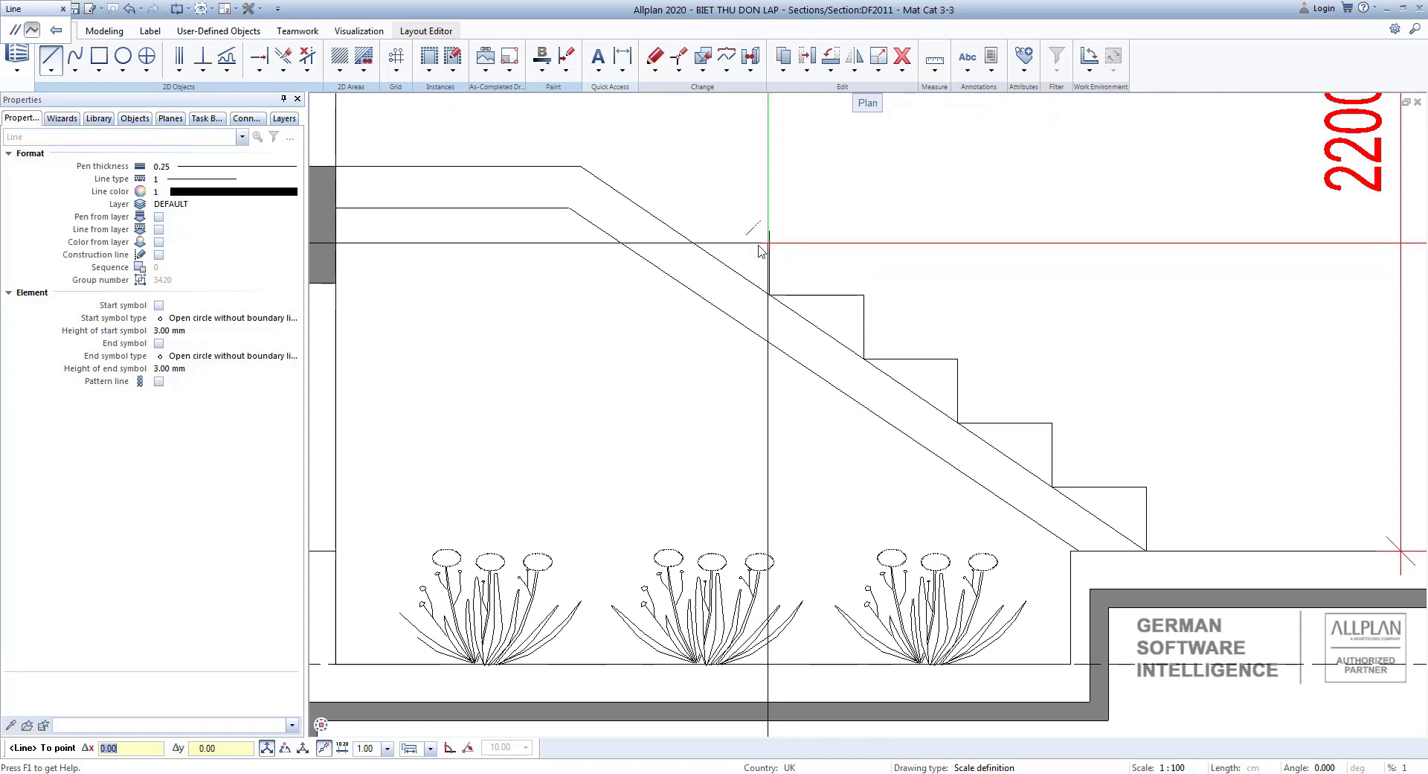
text(2)
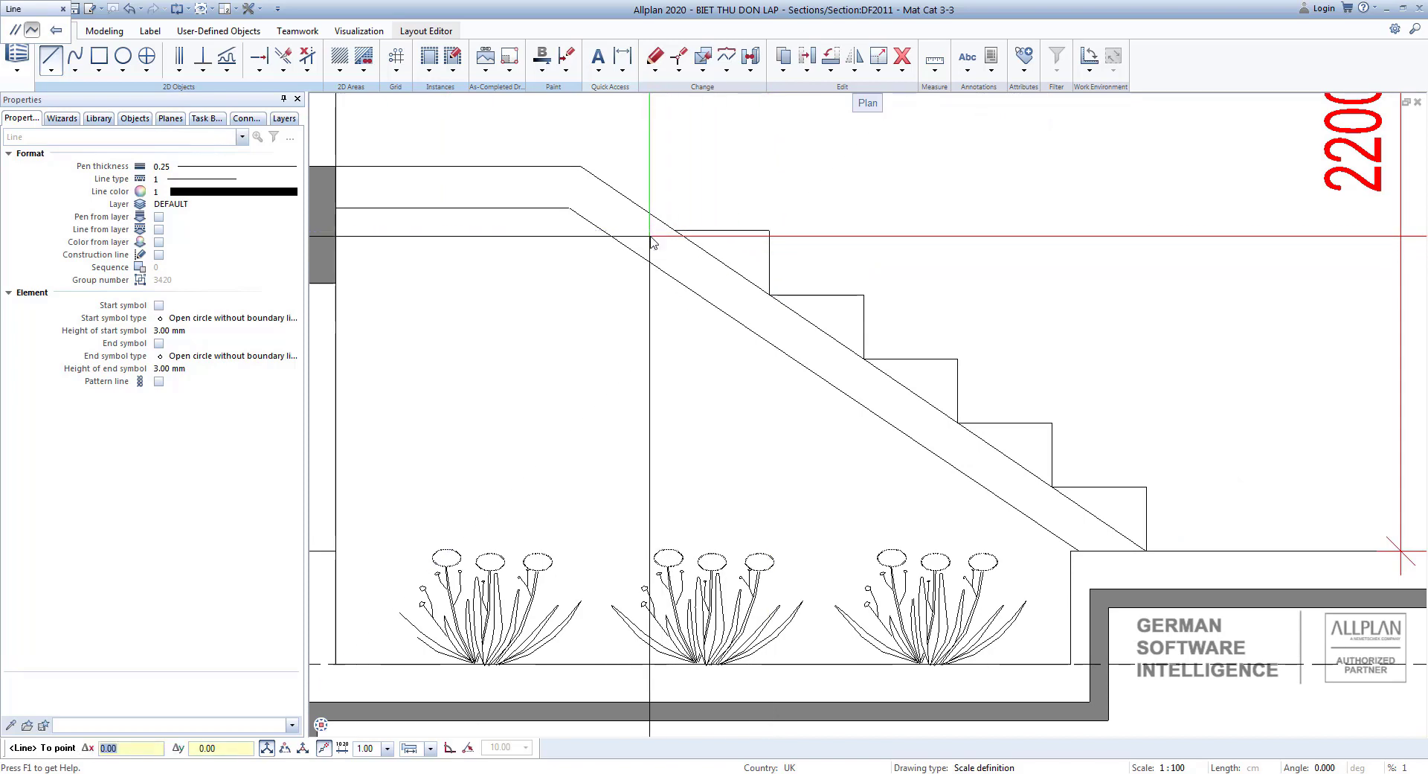
text(50)
key(Return)
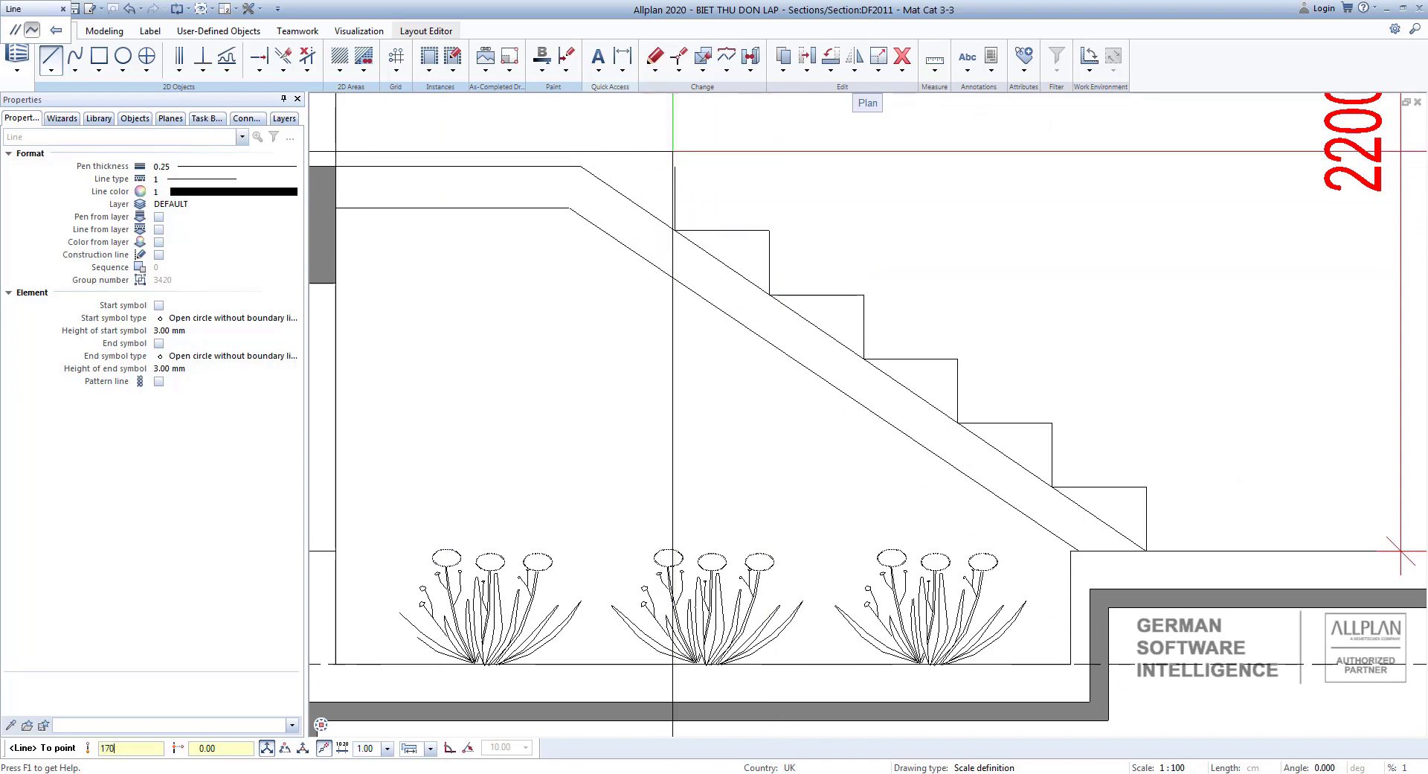
Step: Draw the sixth riser at 170, close its tread onto the landing corner, and end the line
key(Return)
click(581, 167)
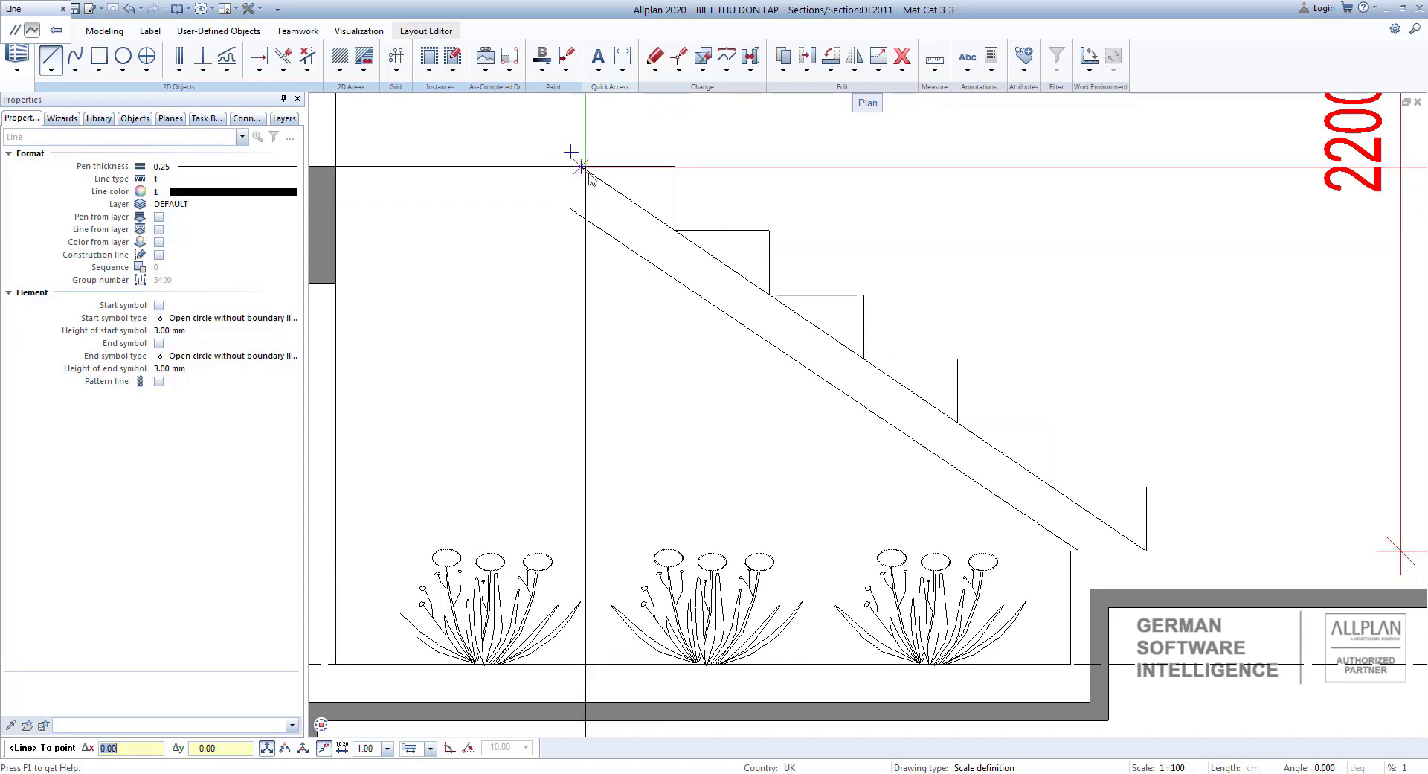
middle_drag(592, 215, 548, 339)
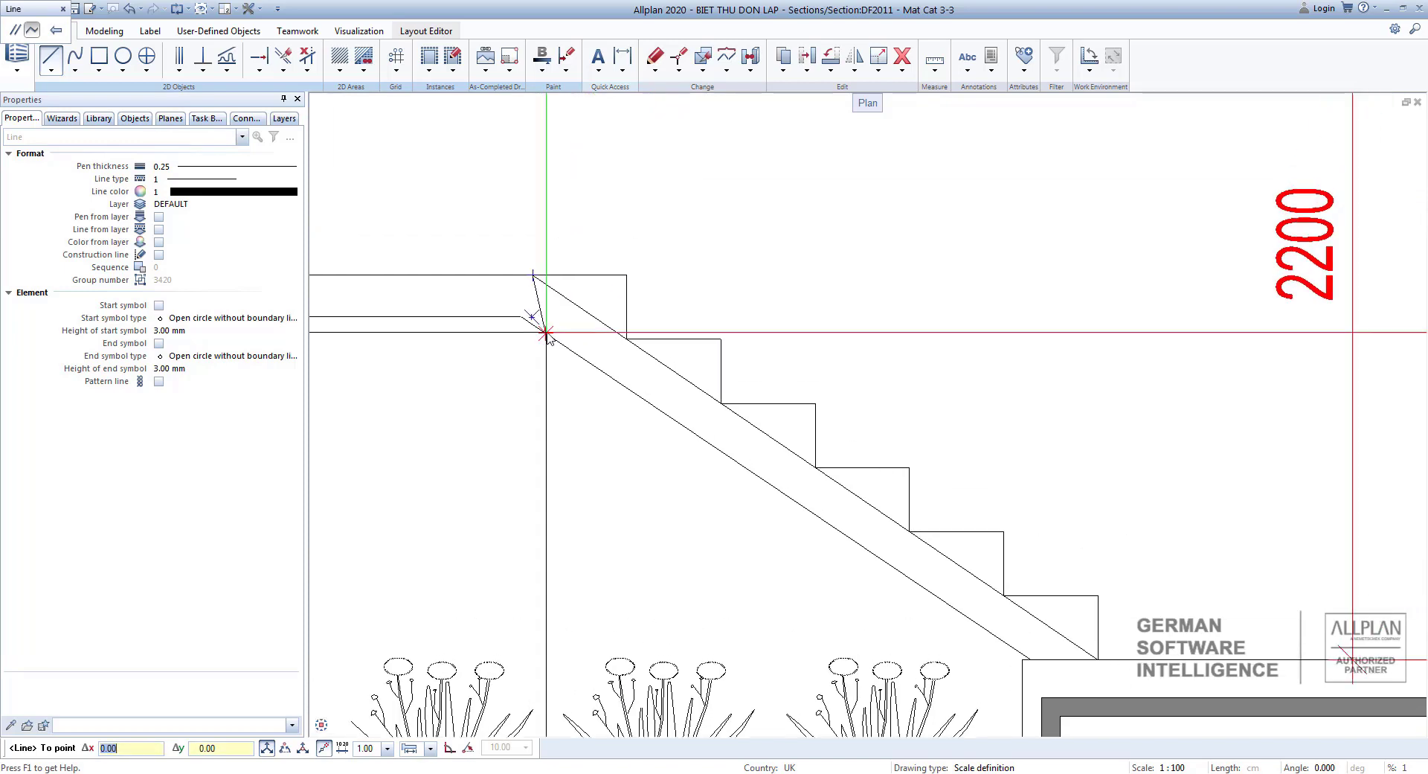
key(Escape)
key(Escape)
Step: Compare the section's stair flights with the step numbers on the second-floor plan
scroll(581, 343, down, 3)
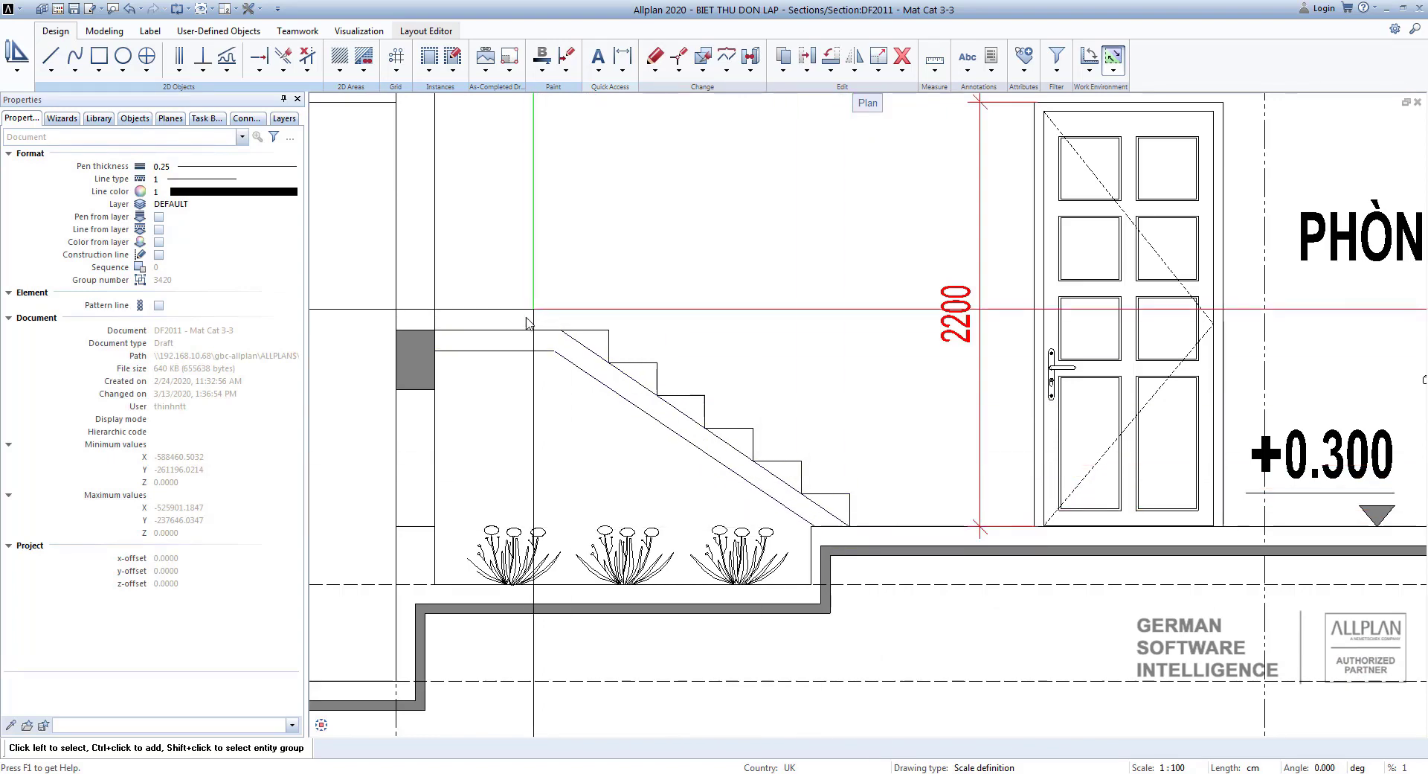
scroll(599, 490, down, 2)
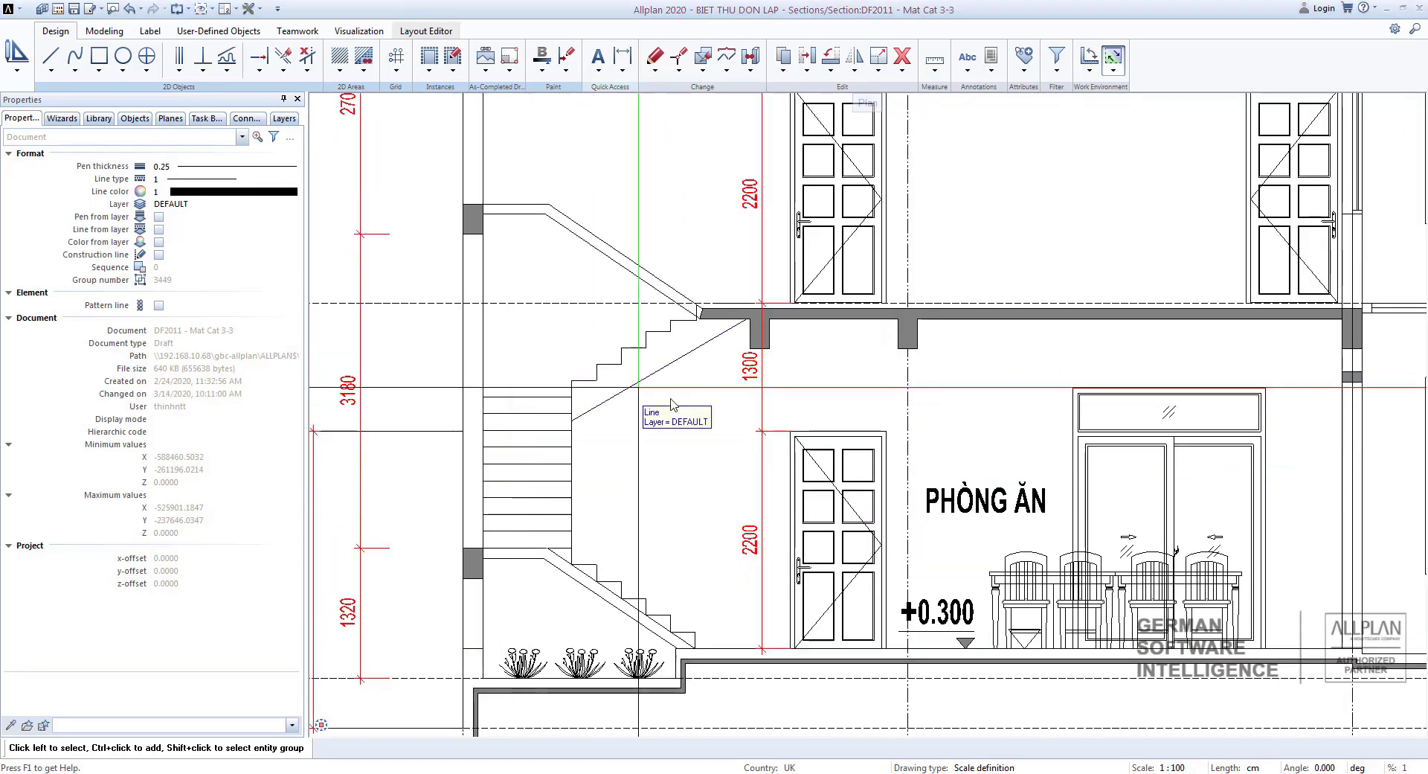
middle_drag(664, 523, 563, 517)
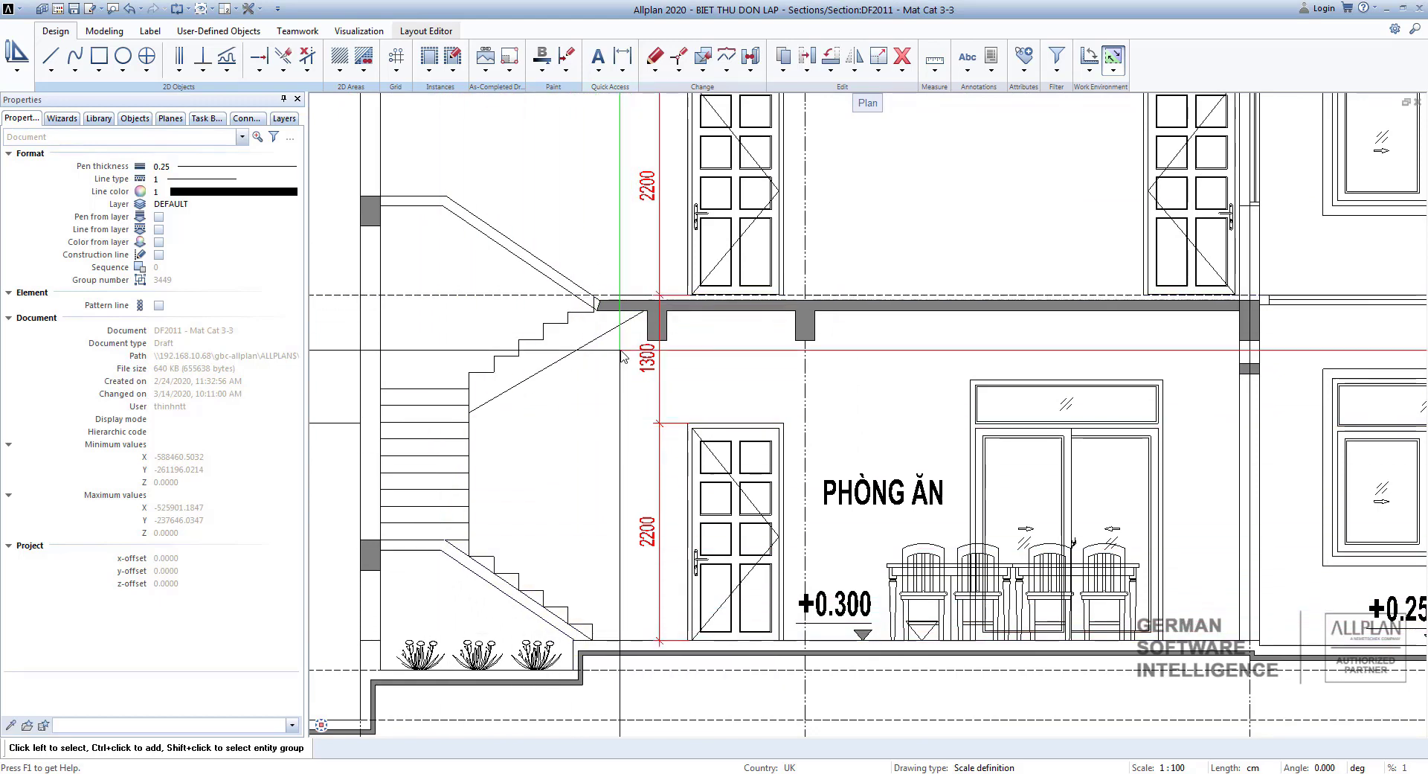
scroll(622, 355, down, 5)
scroll(422, 322, up, 5)
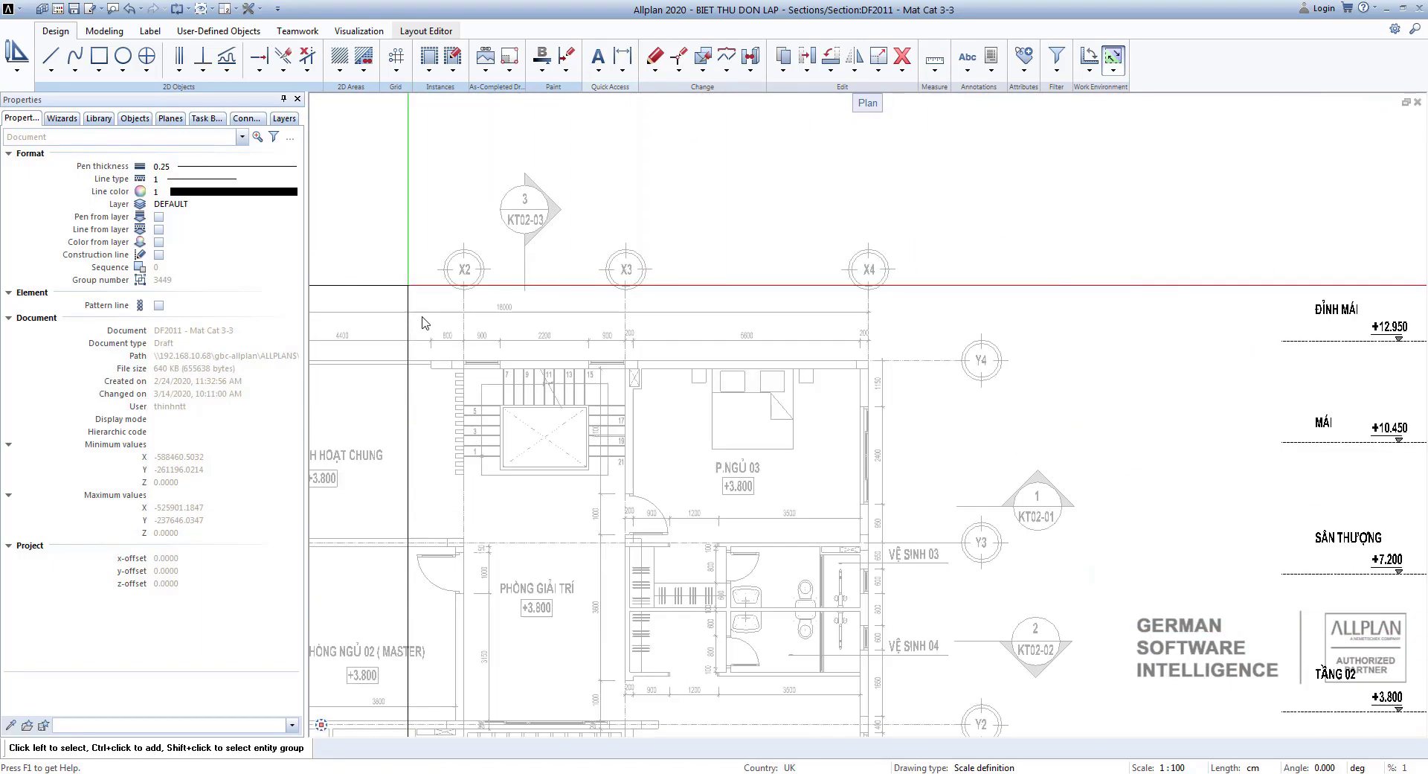
scroll(422, 322, up, 3)
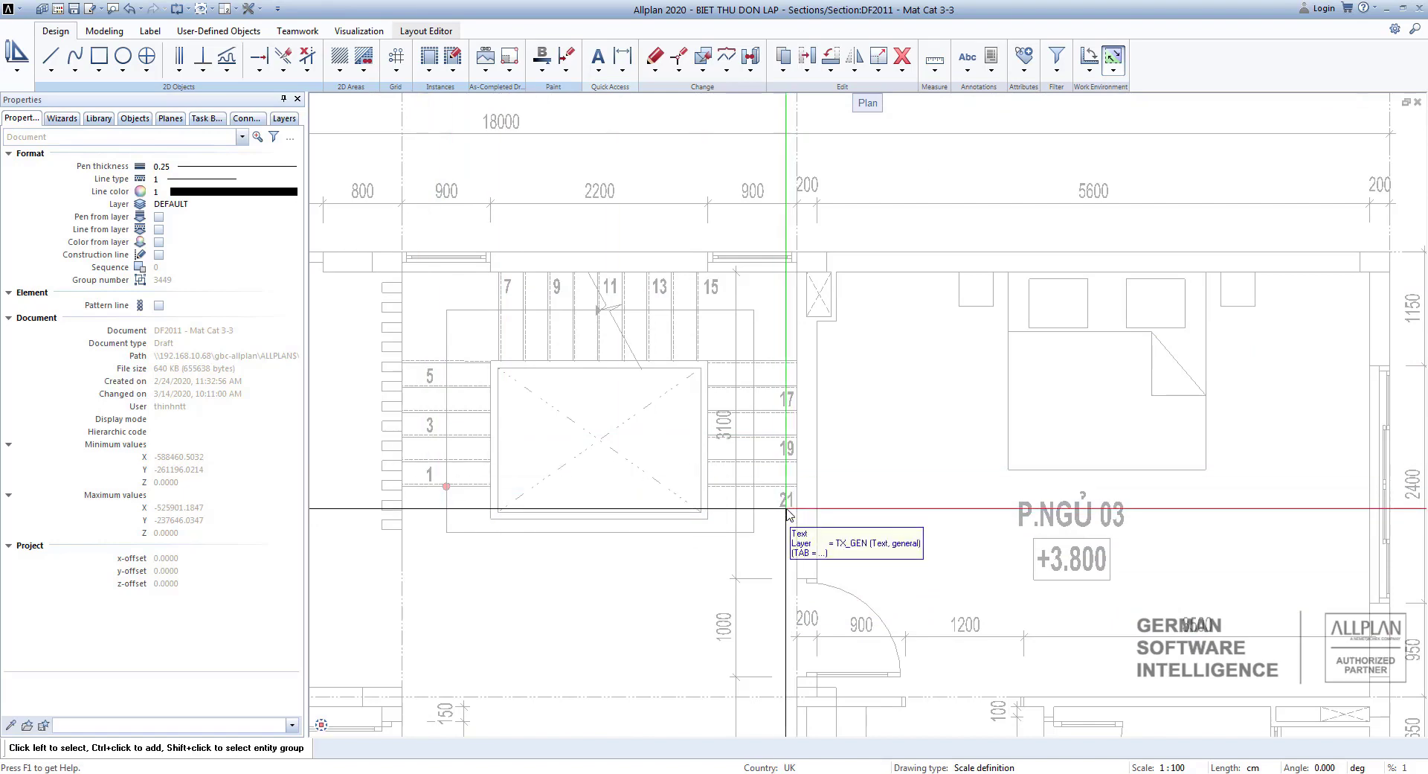
scroll(778, 525, down, 5)
scroll(1116, 632, up, 6)
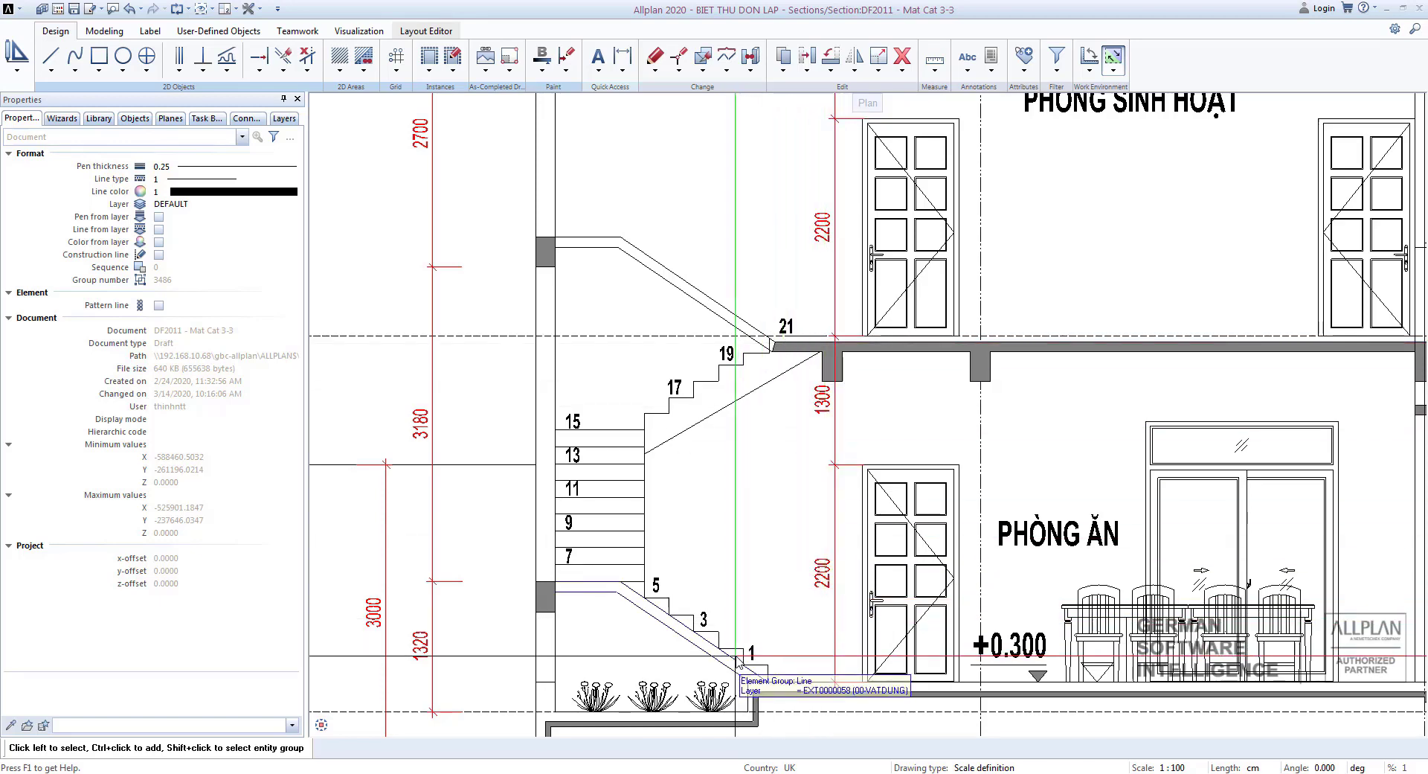
Step: Review the numbered stair flights with railings within the whole 3-3 section
scroll(736, 661, down, 3)
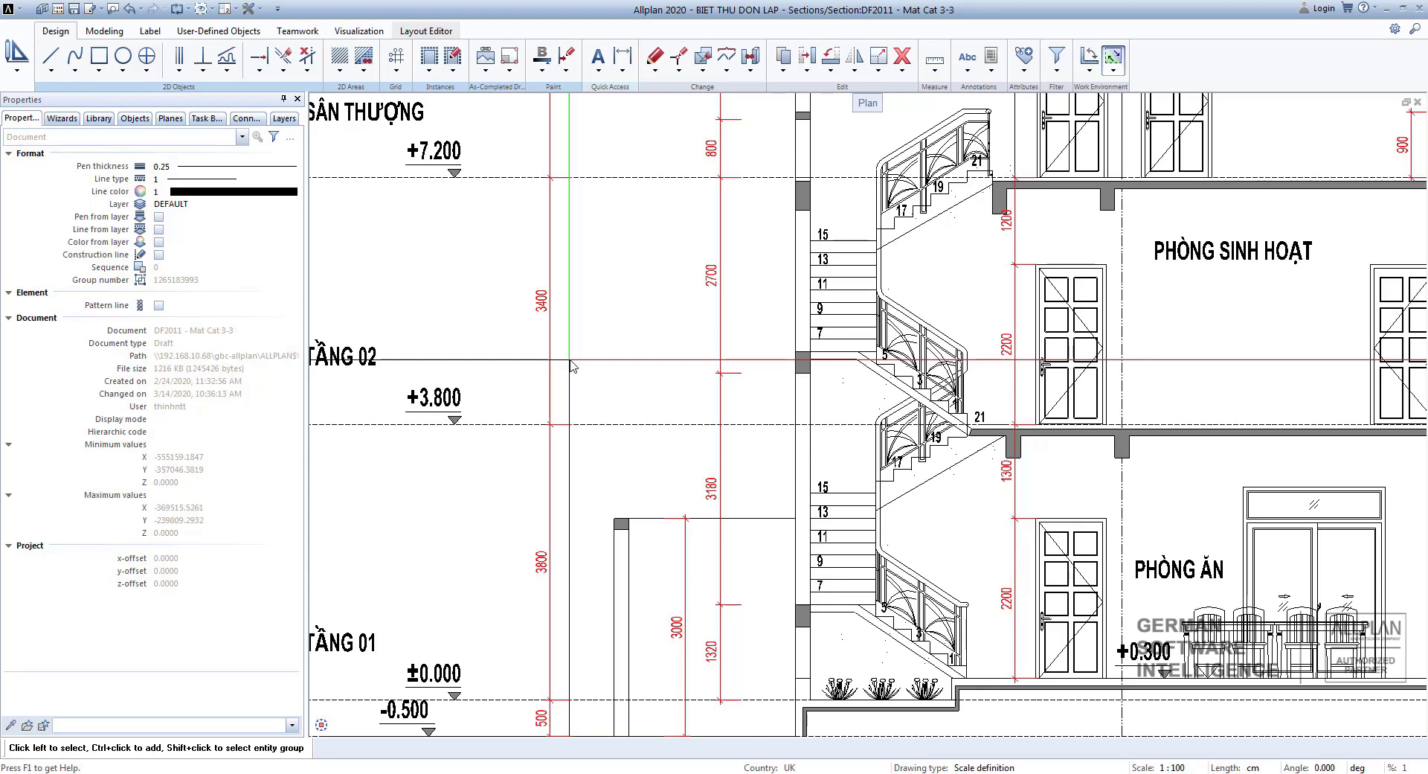
middle_click(571, 360)
middle_click(571, 361)
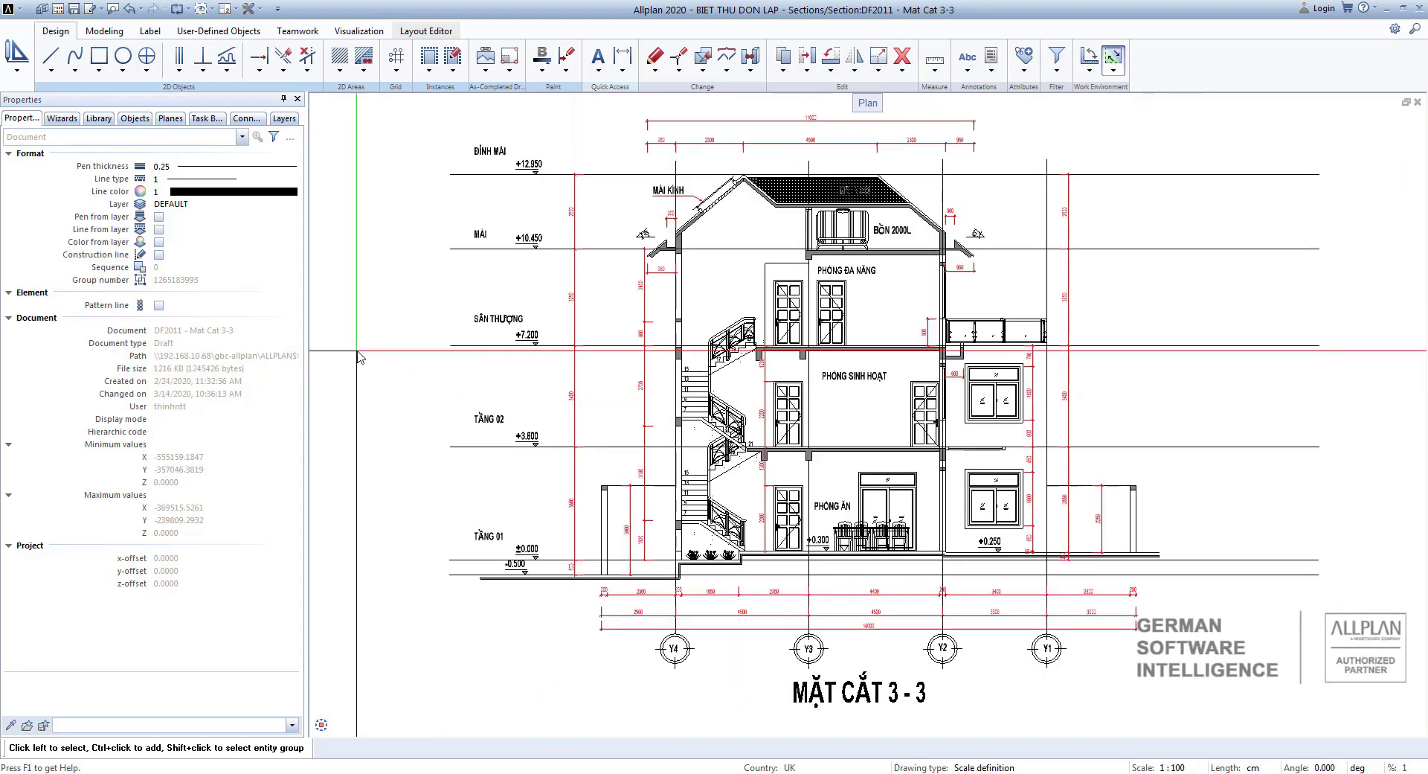